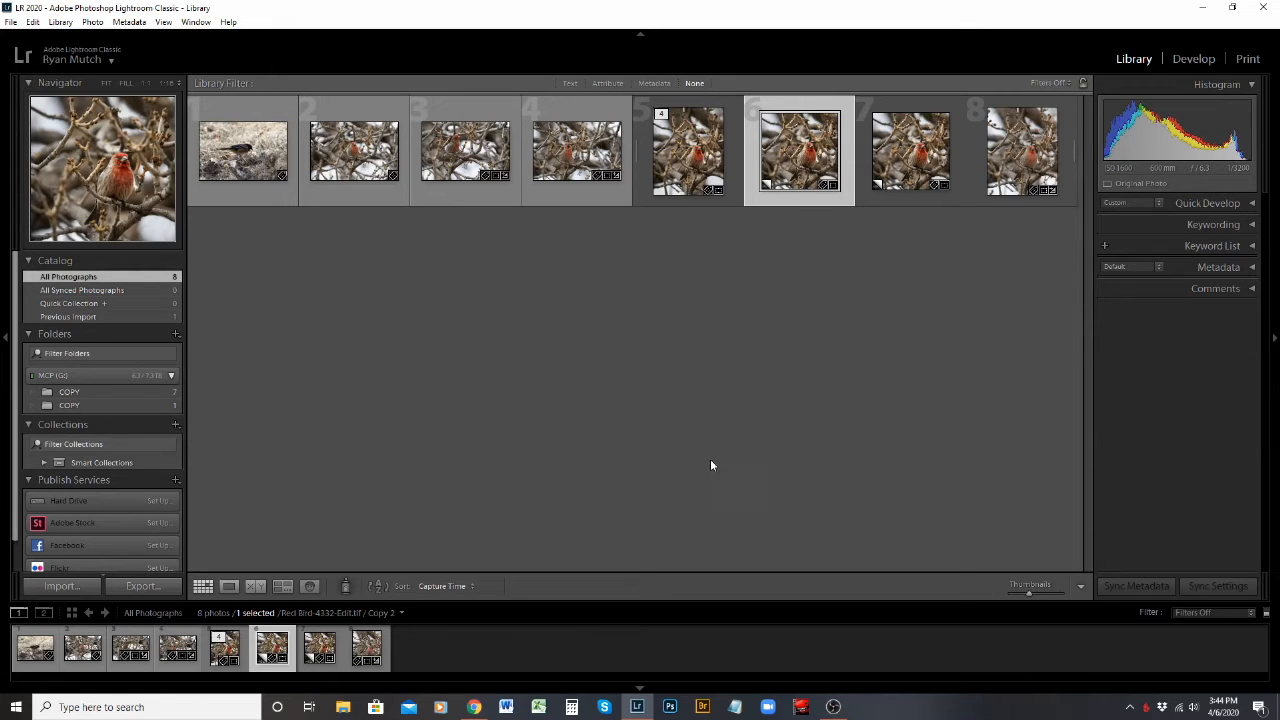
left_click(12, 22)
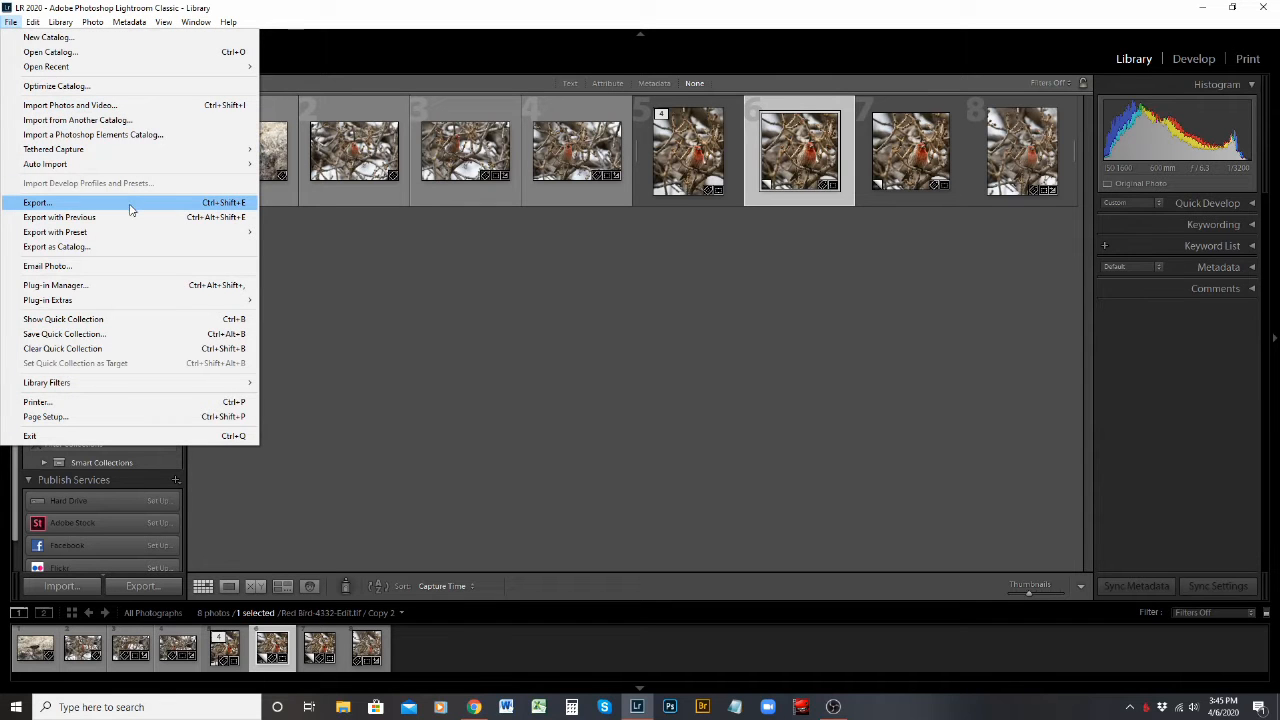
left_click(484, 277)
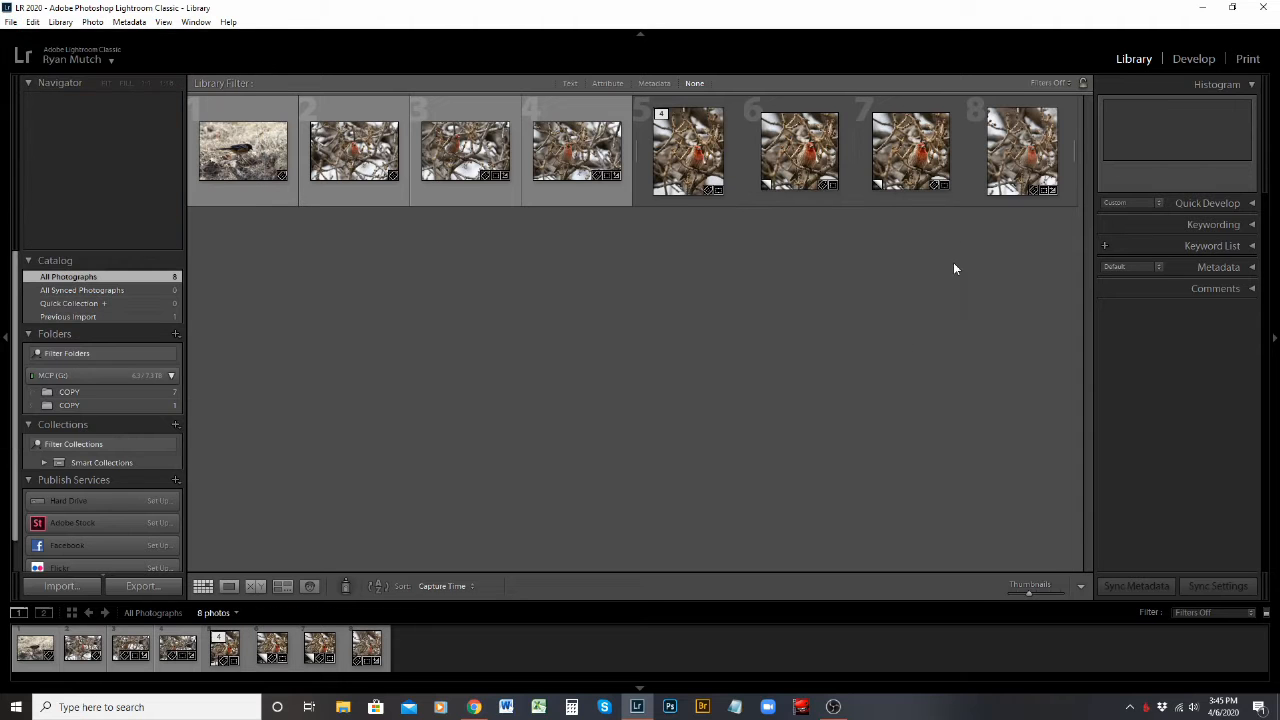
left_click(806, 167)
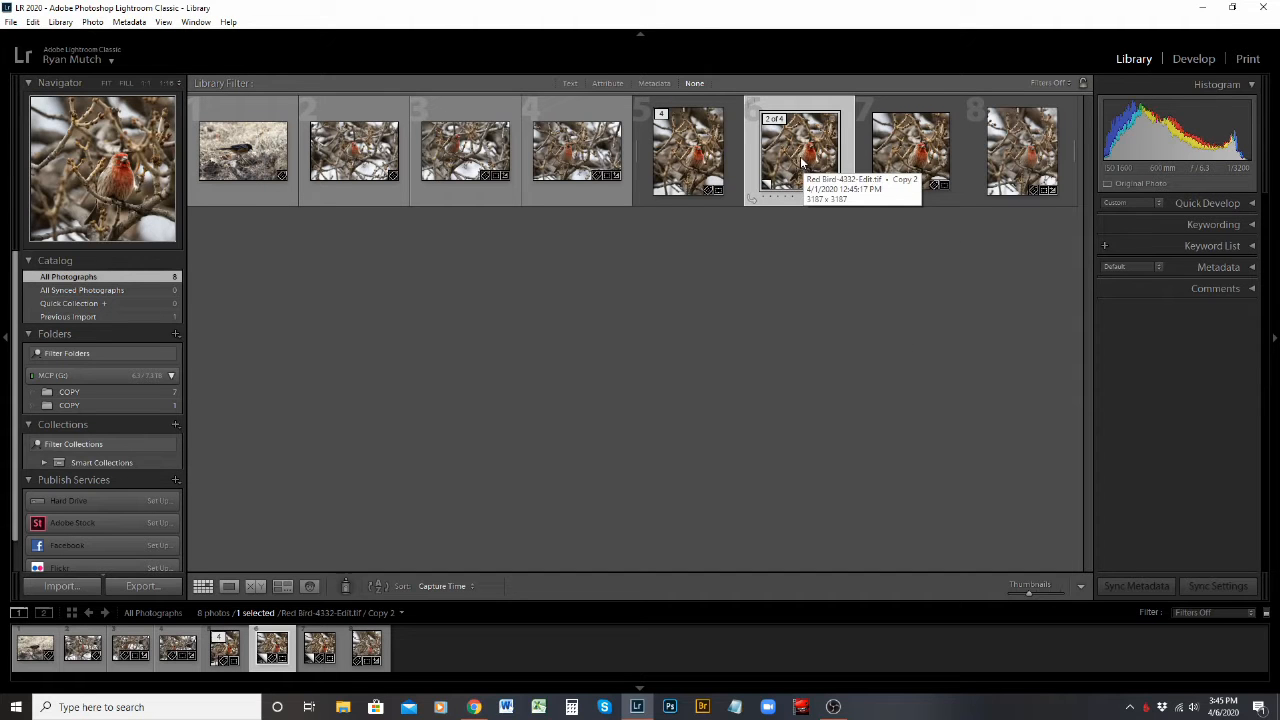
right_click(802, 162)
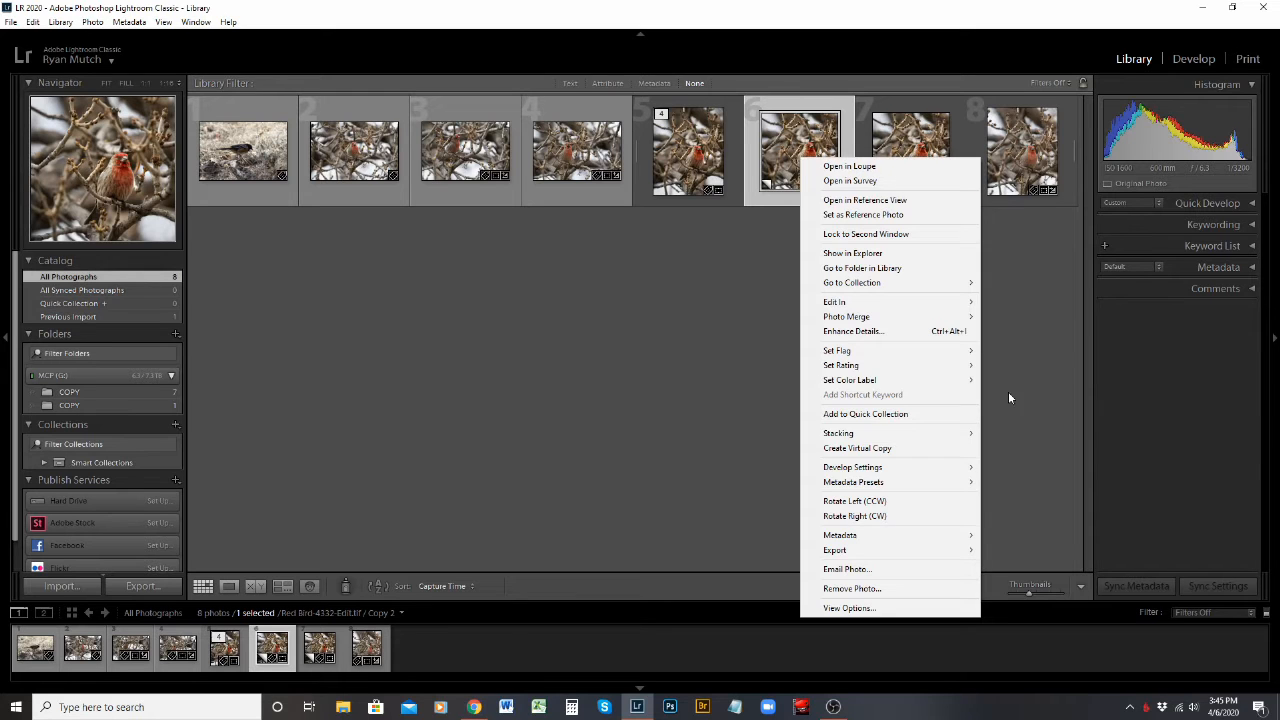
mouse_move(909, 559)
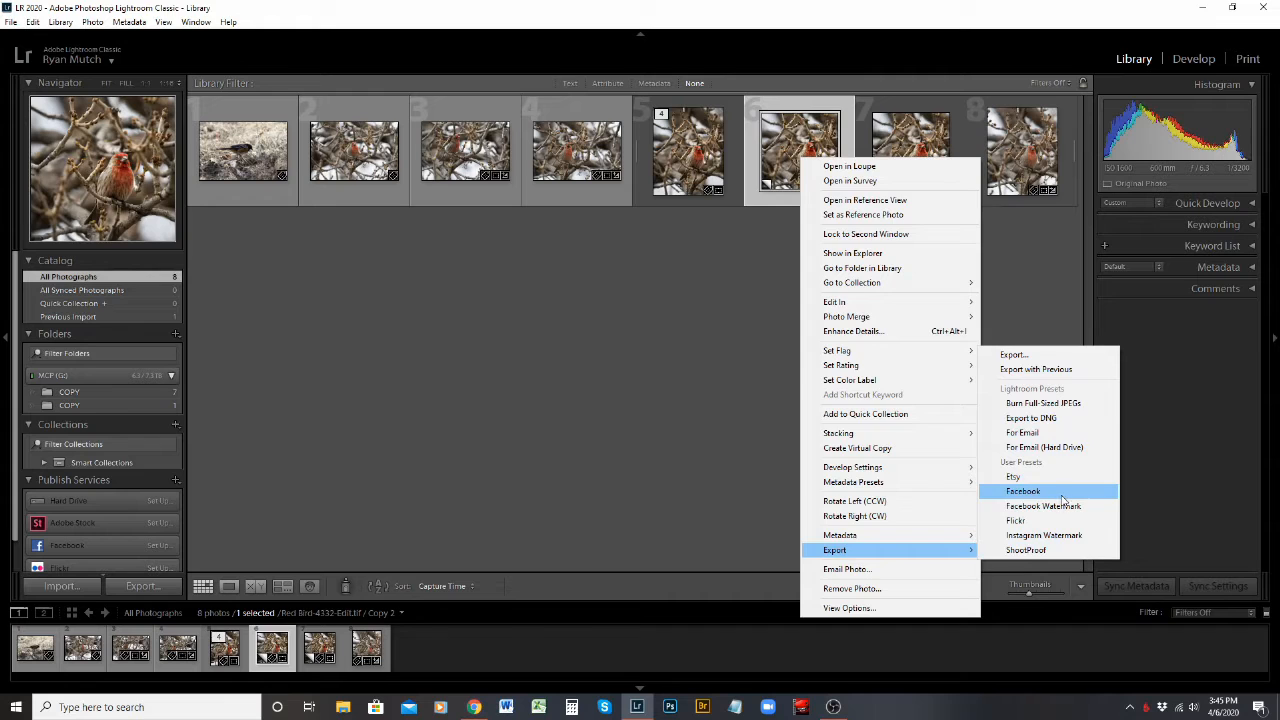
left_click(664, 405)
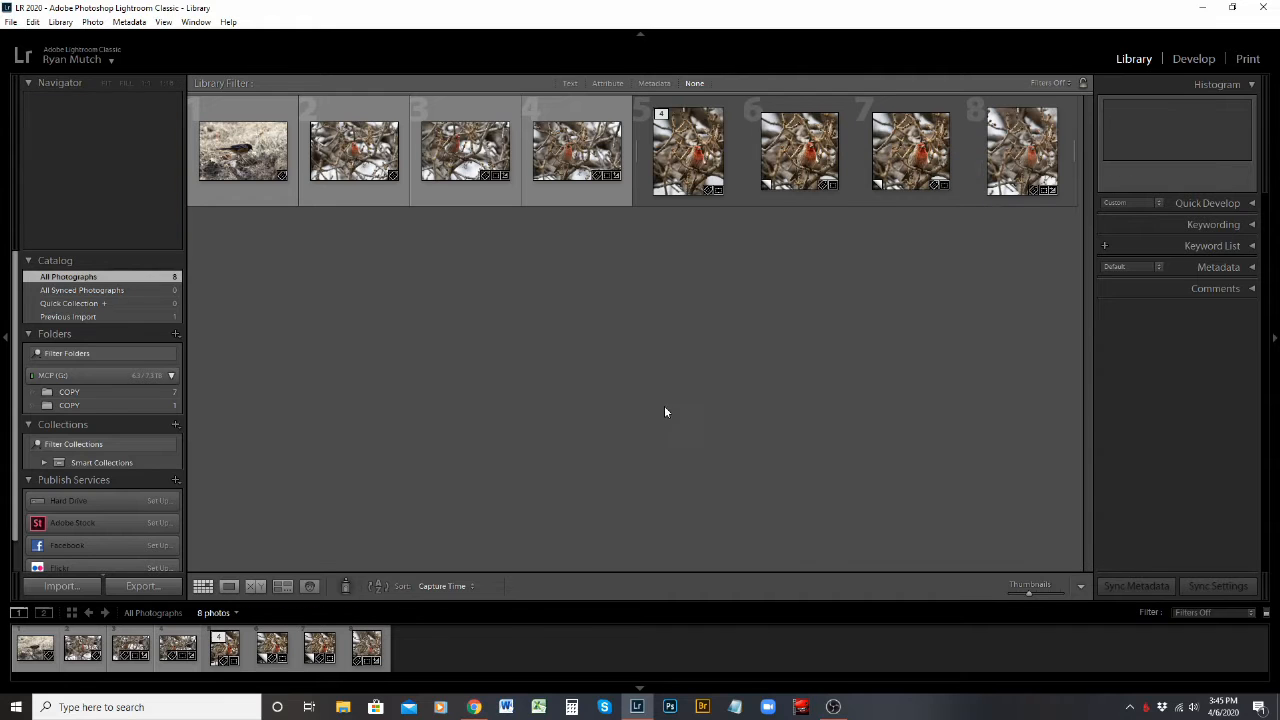
Step: Open the full export settings for the sixth photo and keep the hard drive as the export destination
right_click(268, 654)
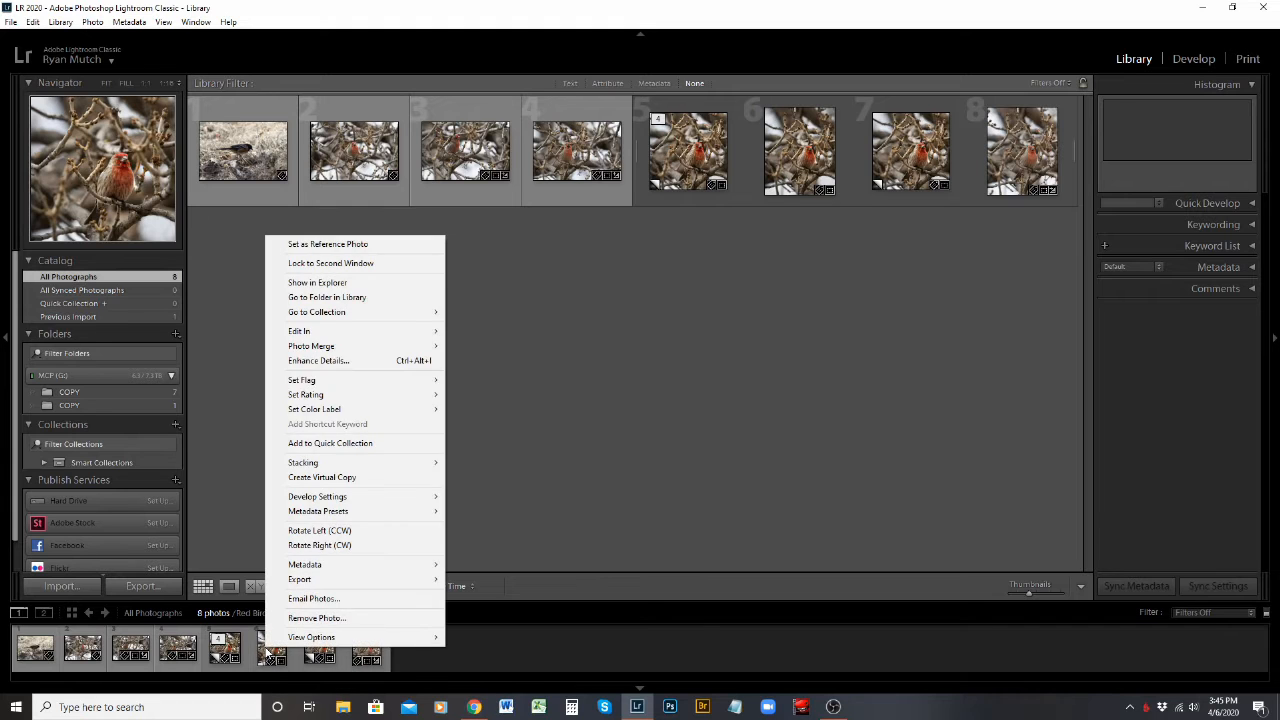
mouse_move(387, 591)
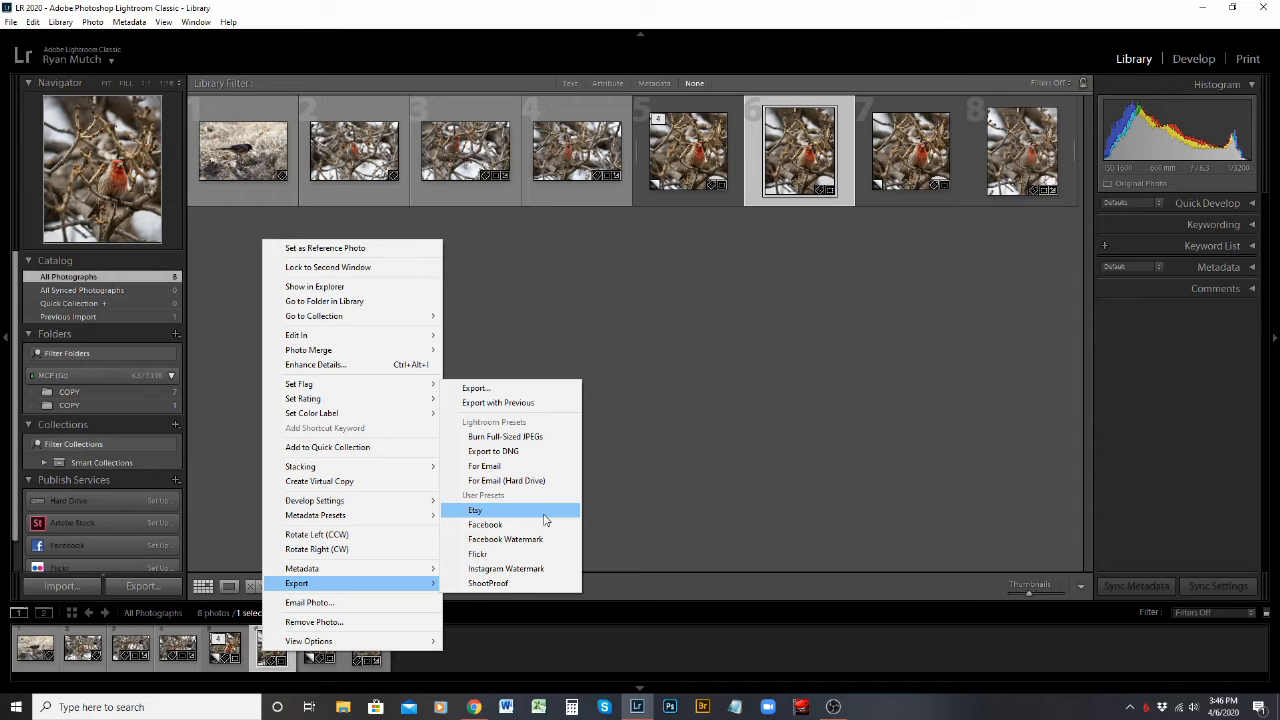
left_click(534, 389)
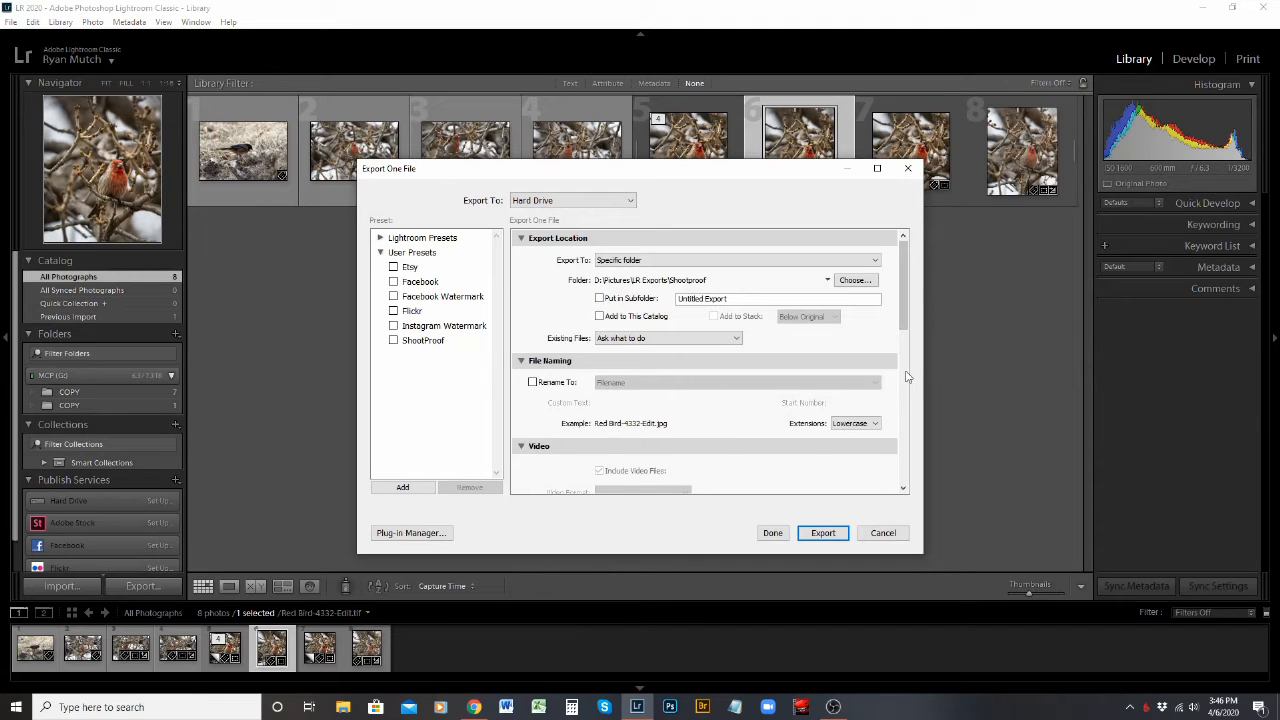
mouse_move(911, 298)
left_mouse_down()
mouse_move(914, 511)
mouse_move(922, 296)
left_mouse_up()
left_click(631, 203)
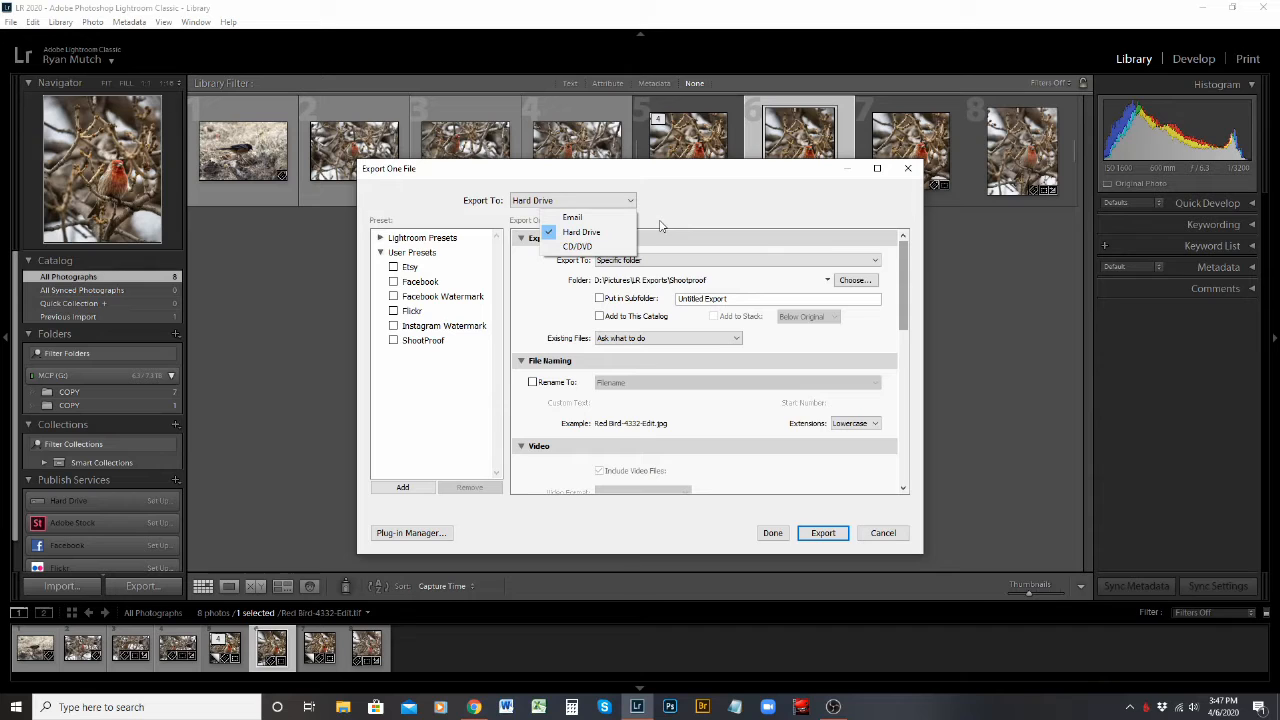
left_click(709, 213)
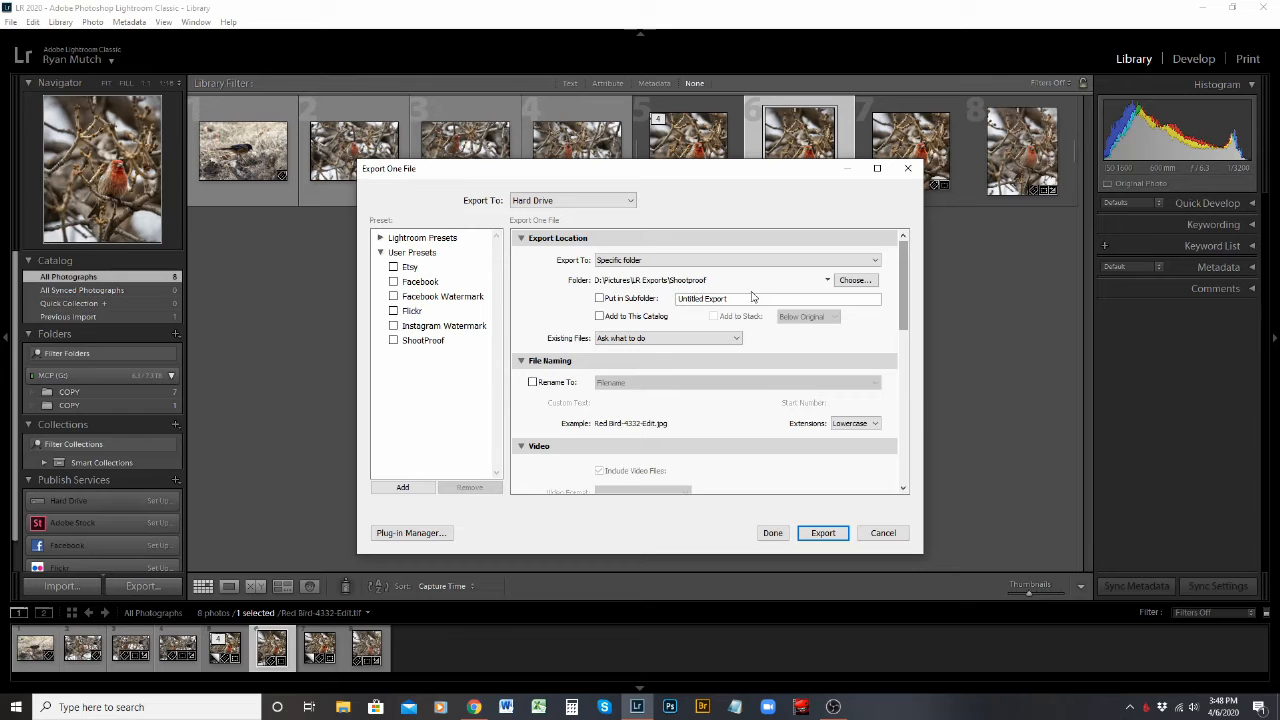
Step: Set the export folder to the Wildlife folder inside LR Exports\Shootproof
left_click(846, 282)
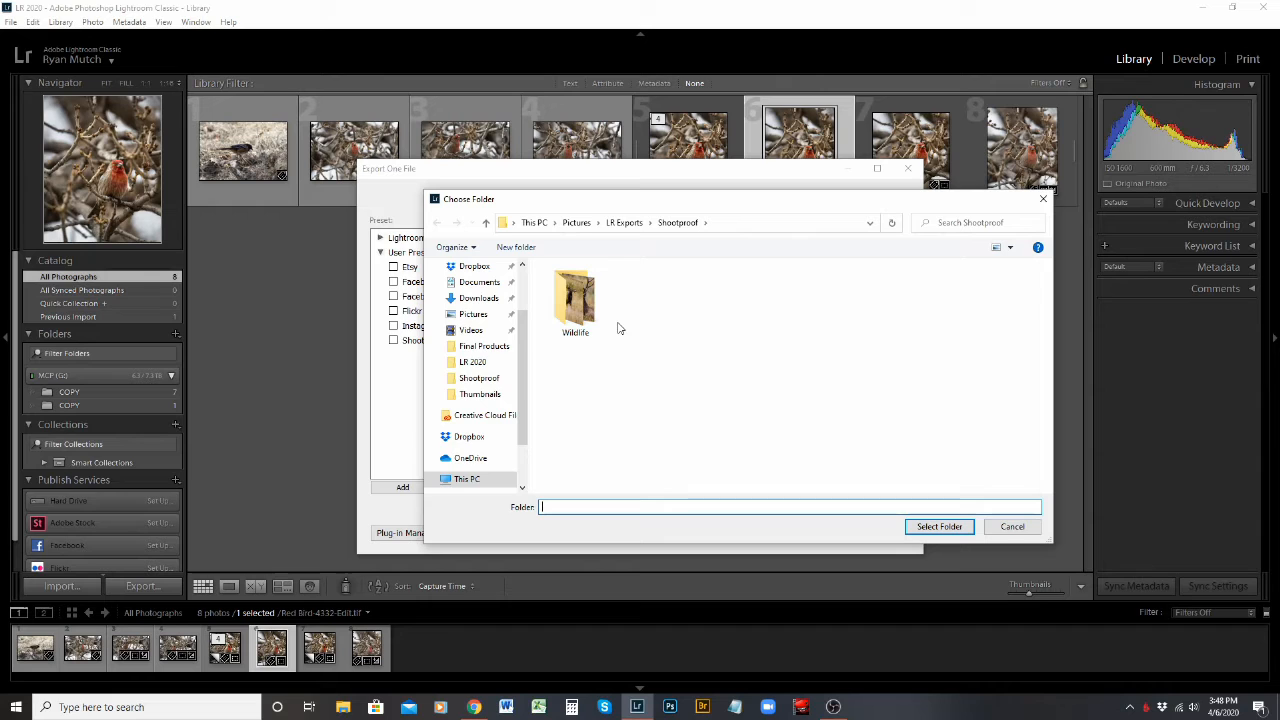
double_click(574, 296)
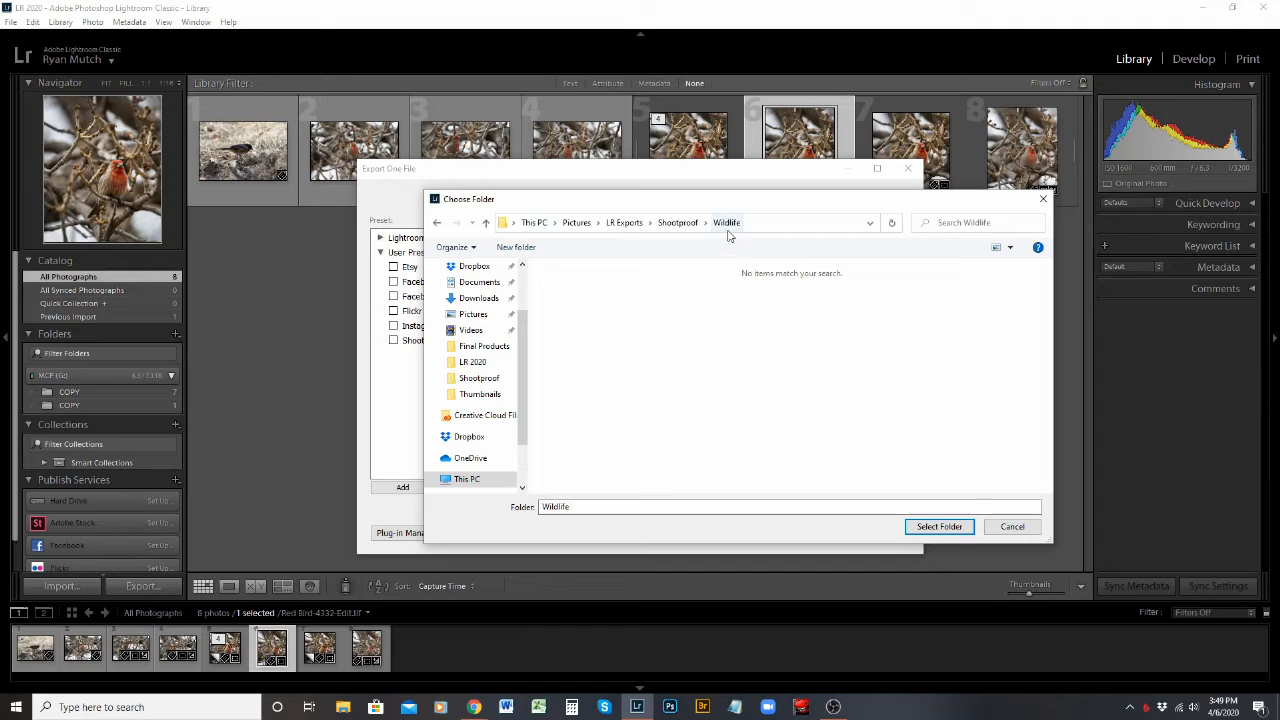
left_click(940, 530)
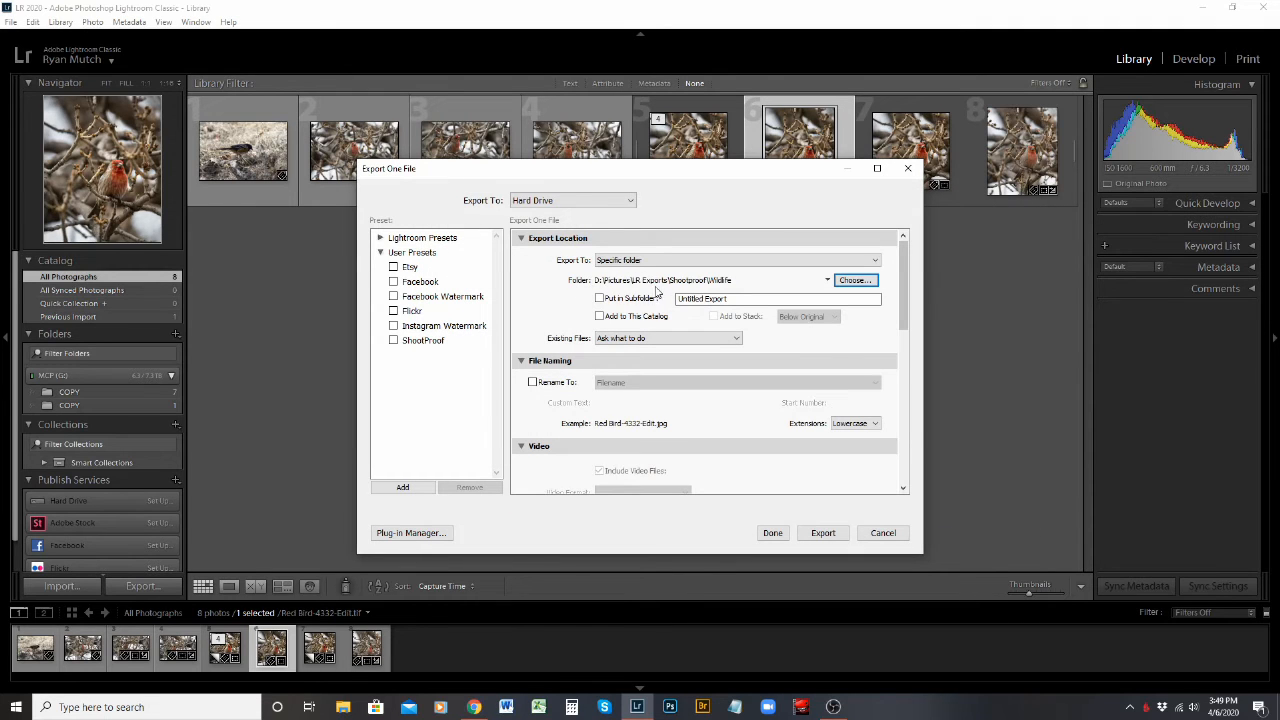
Step: Enable placing the export in a subfolder and name that subfolder Birds
left_click(605, 302)
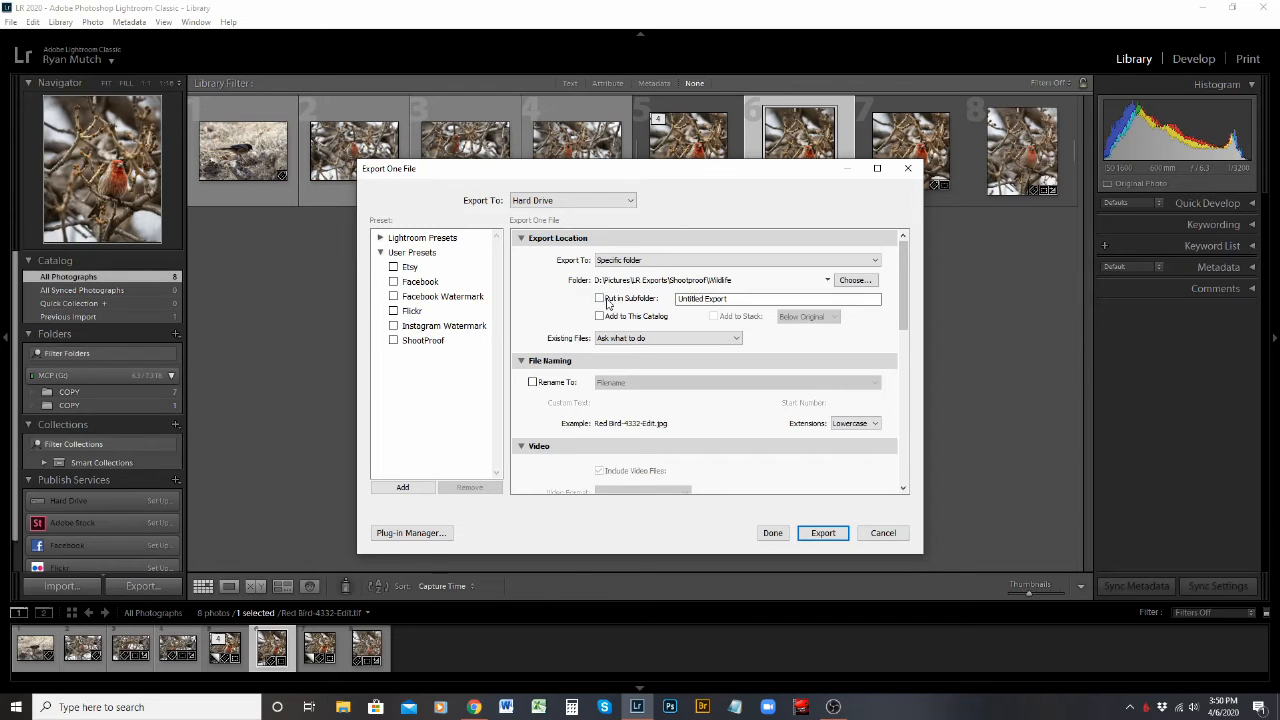
left_click(600, 302)
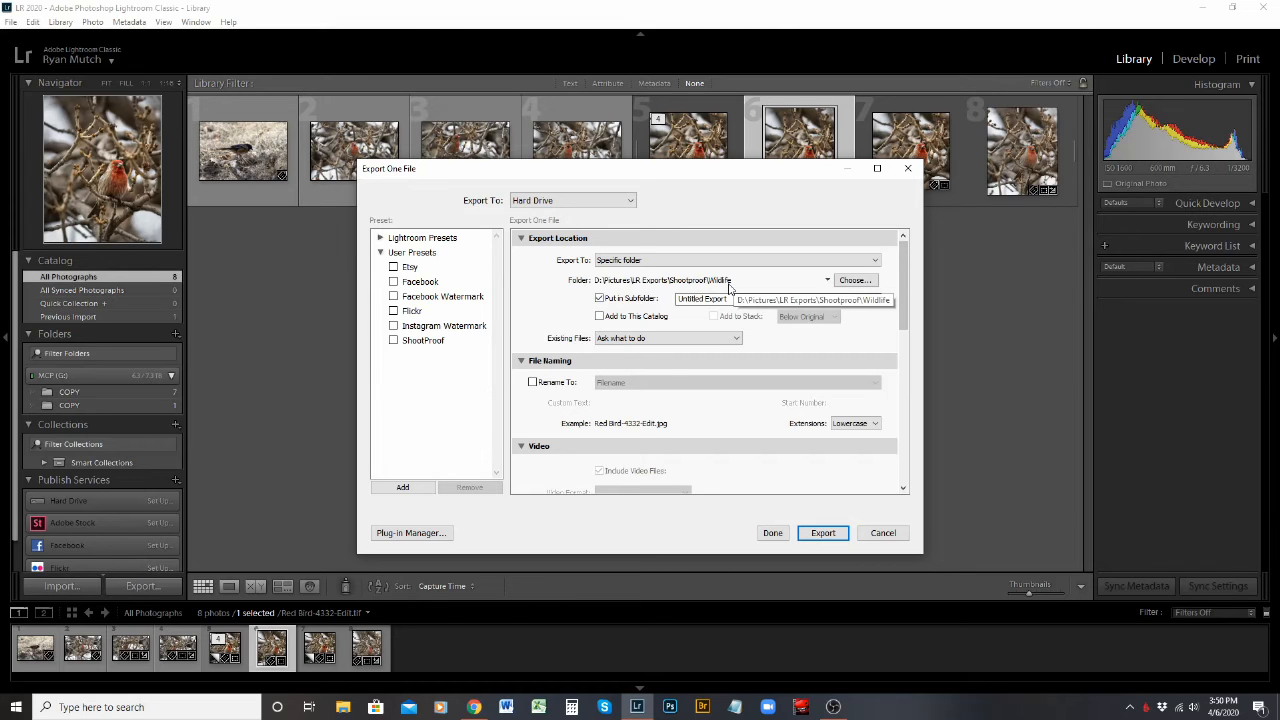
left_click(710, 299)
type("Birds")
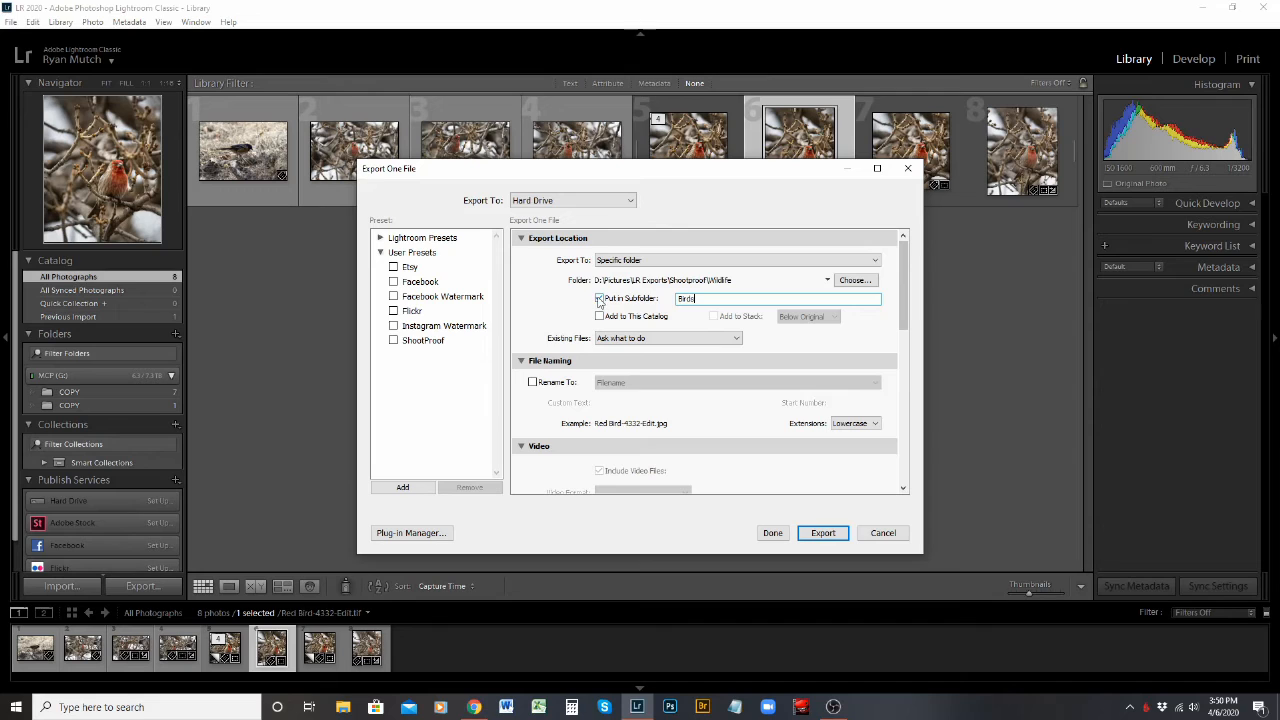
Step: Turn off the subfolder option and change the subfolder name to Untitled Folder
left_click(600, 299)
left_click_drag(698, 298, 657, 301)
type("unti")
key("BackSpace")
key("BackSpace")
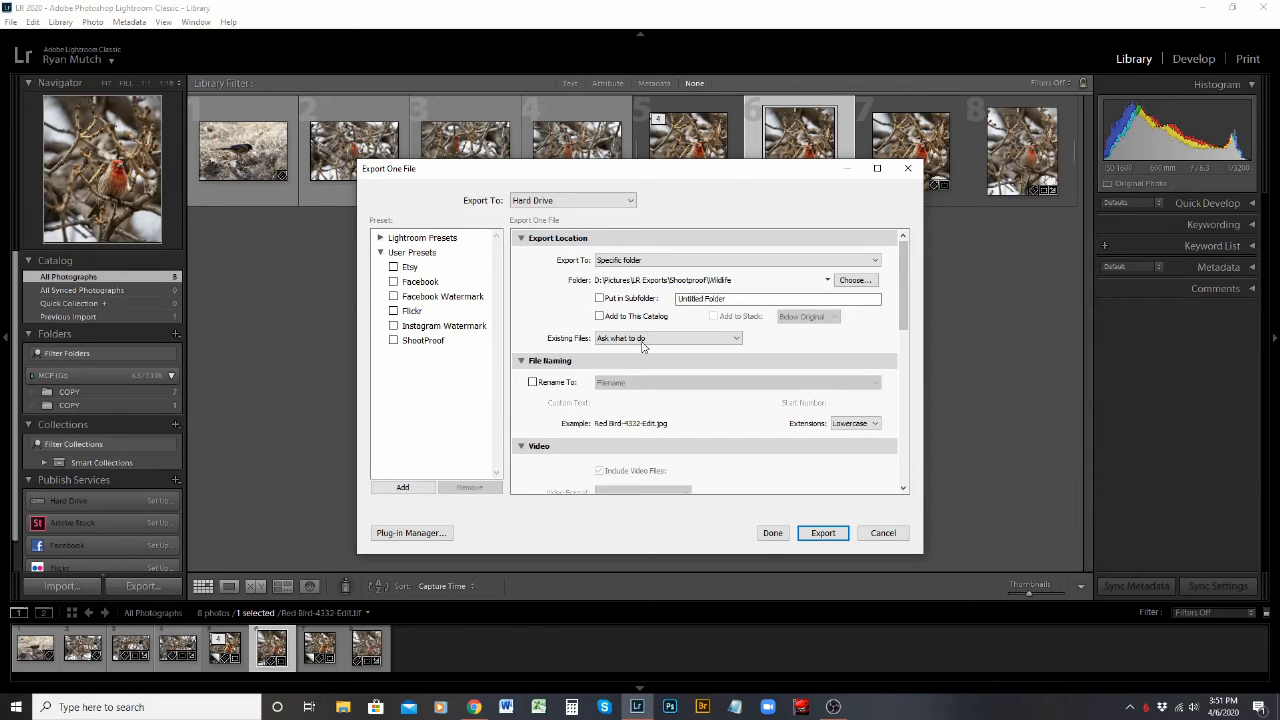
Step: Review the choices for handling existing files and the file renaming templates, leaving renaming turned off
left_click(652, 342)
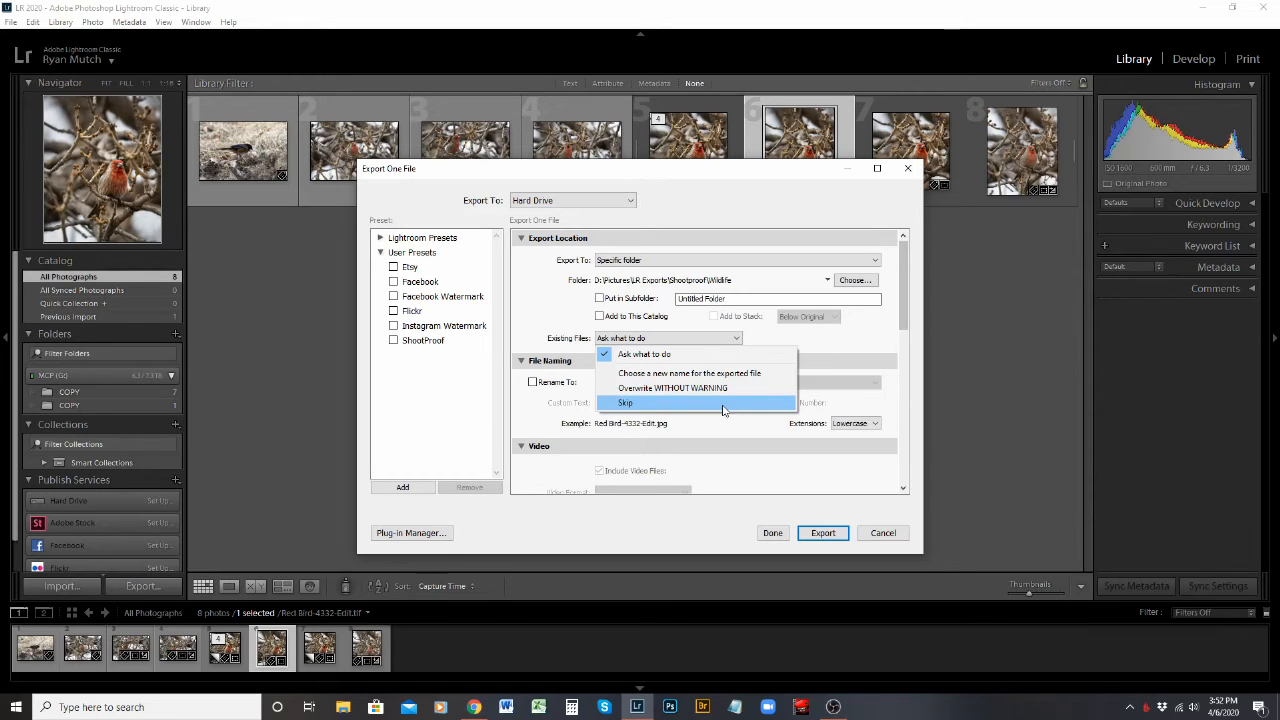
left_click(847, 343)
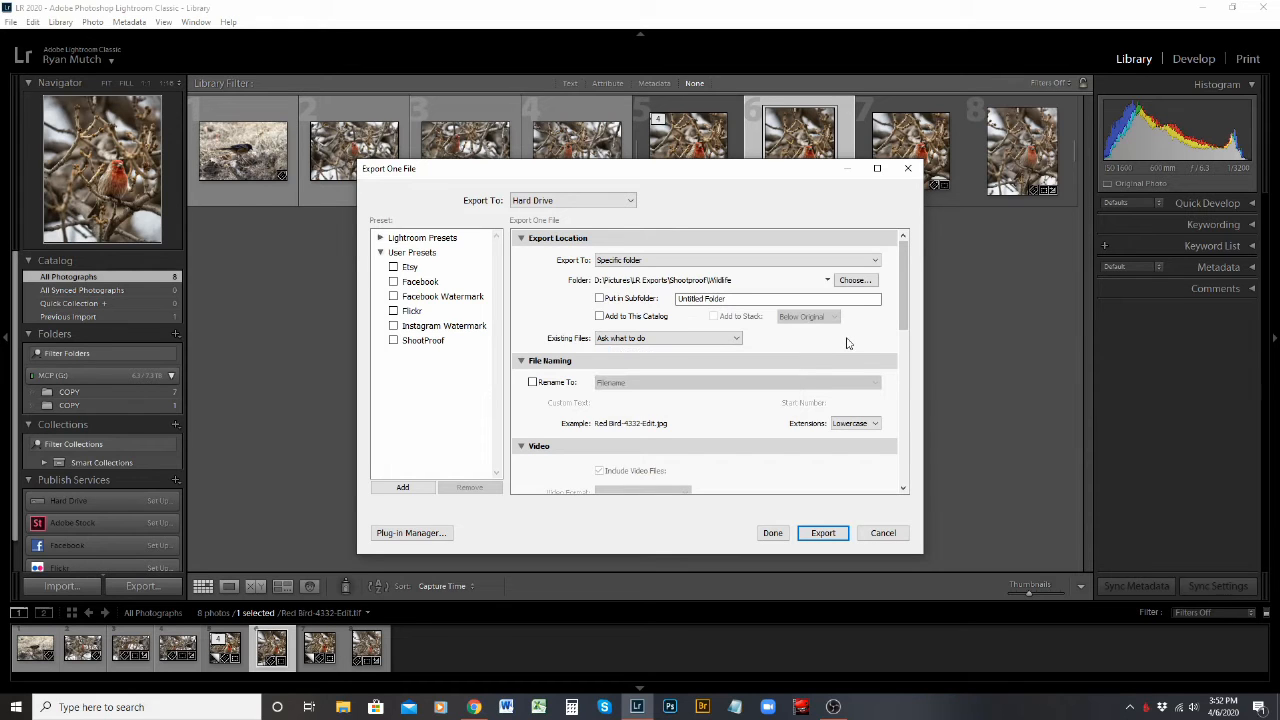
scroll(847, 343, "down", 2)
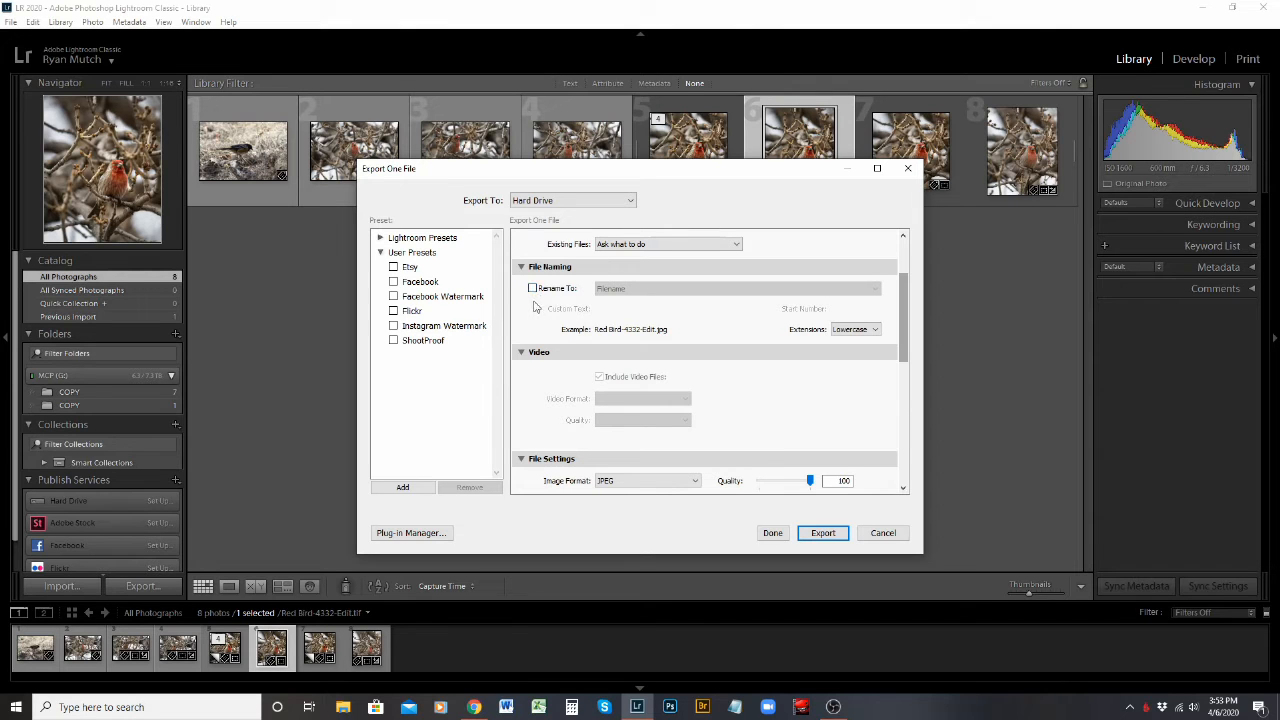
left_click(533, 288)
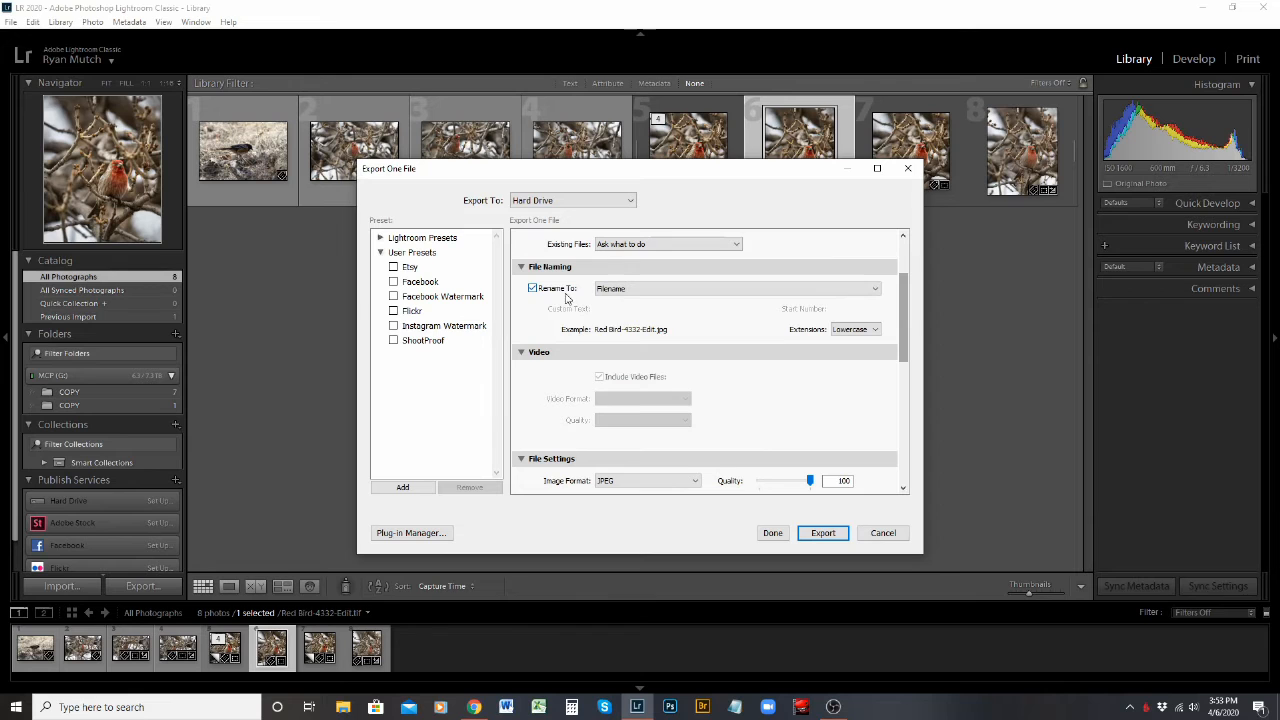
left_click(640, 289)
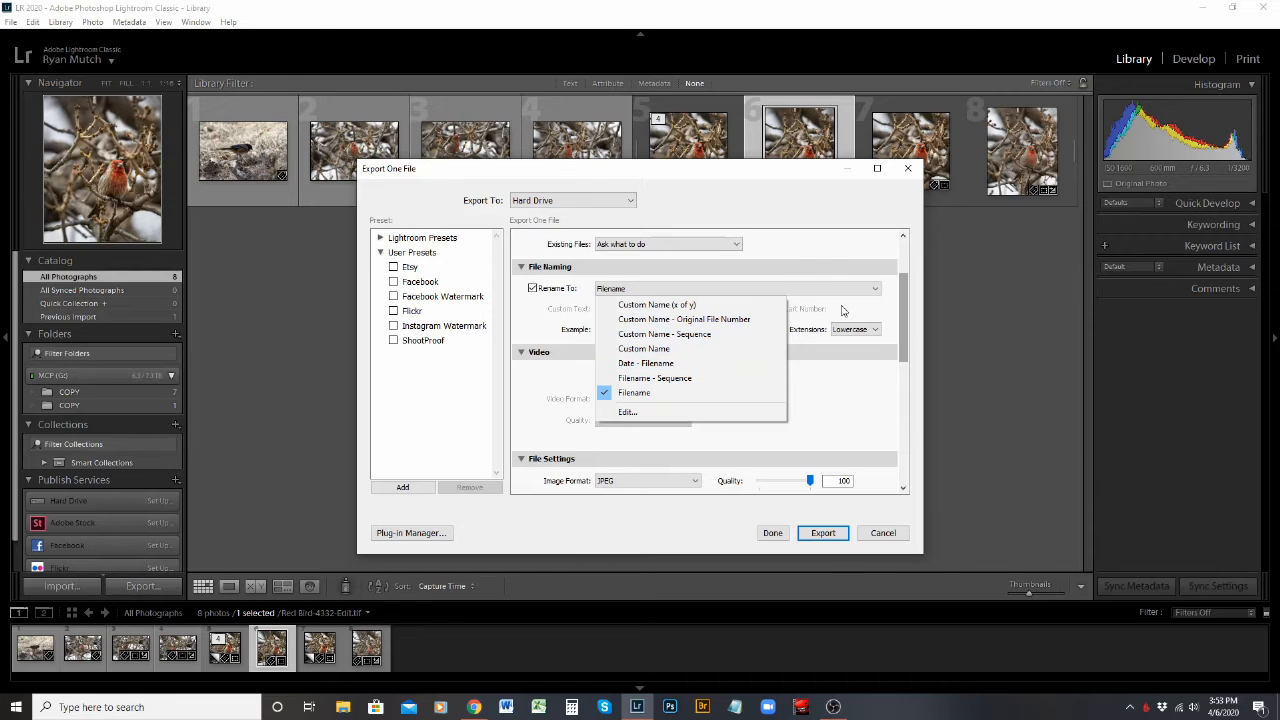
left_click(530, 310)
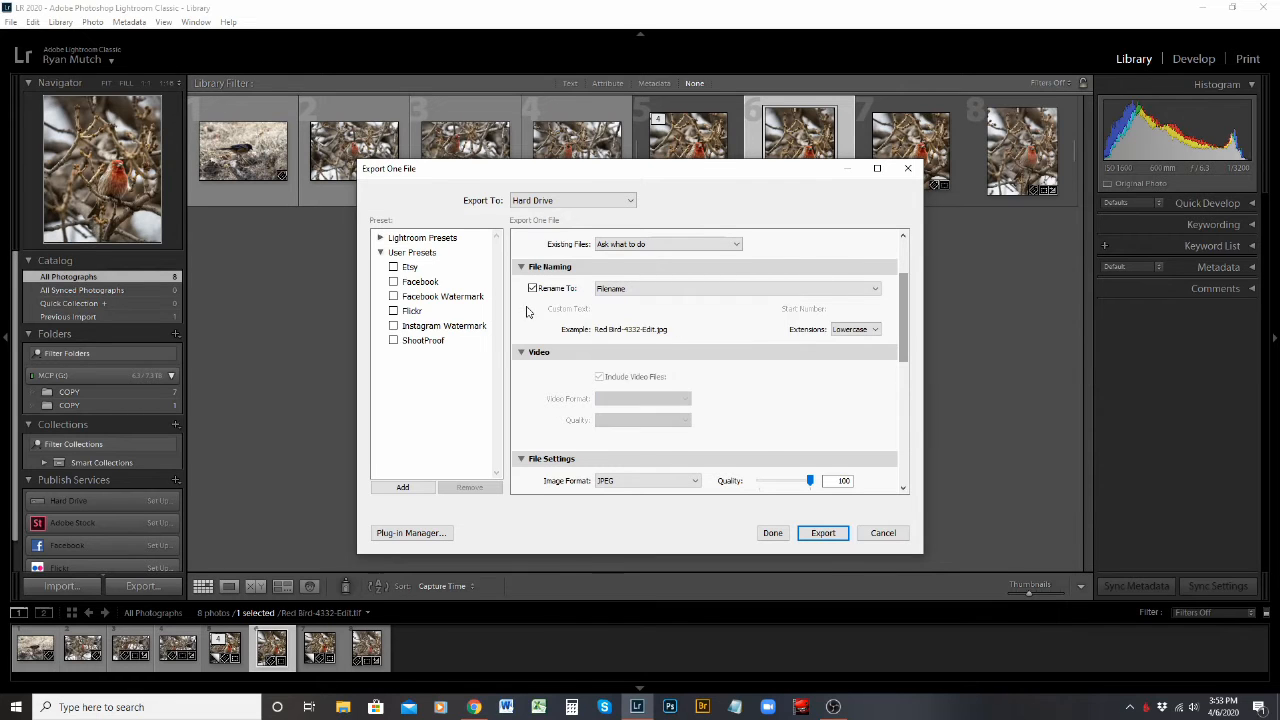
left_click(532, 289)
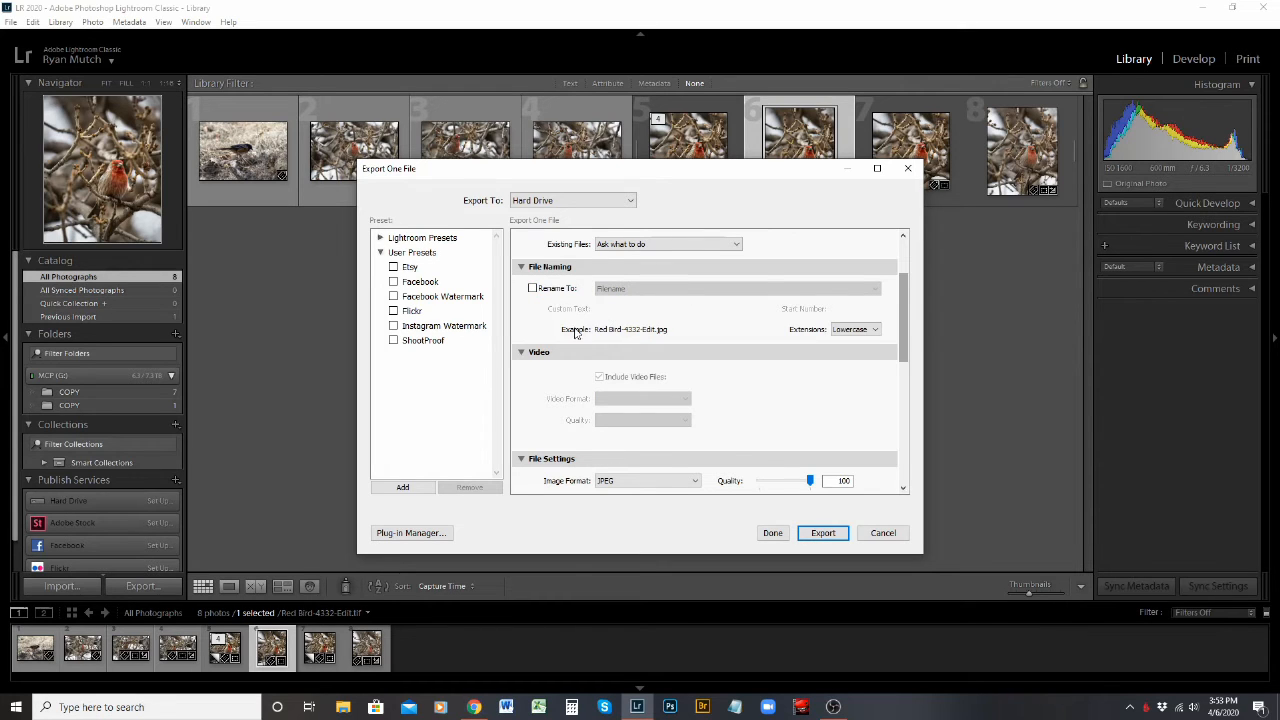
Step: Set the export's image format to JPEG with a quality of 100
scroll(902, 320, "down", 1)
left_click_drag(902, 320, 899, 343)
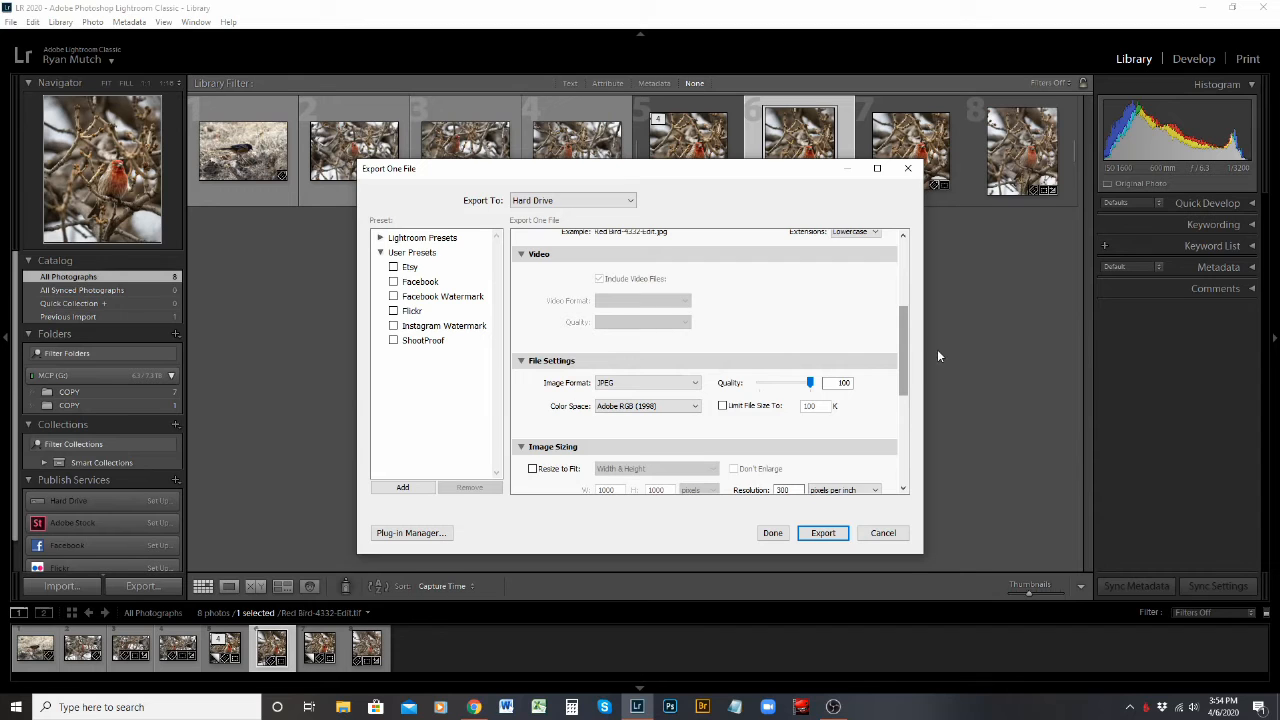
scroll(702, 314, "down", 2)
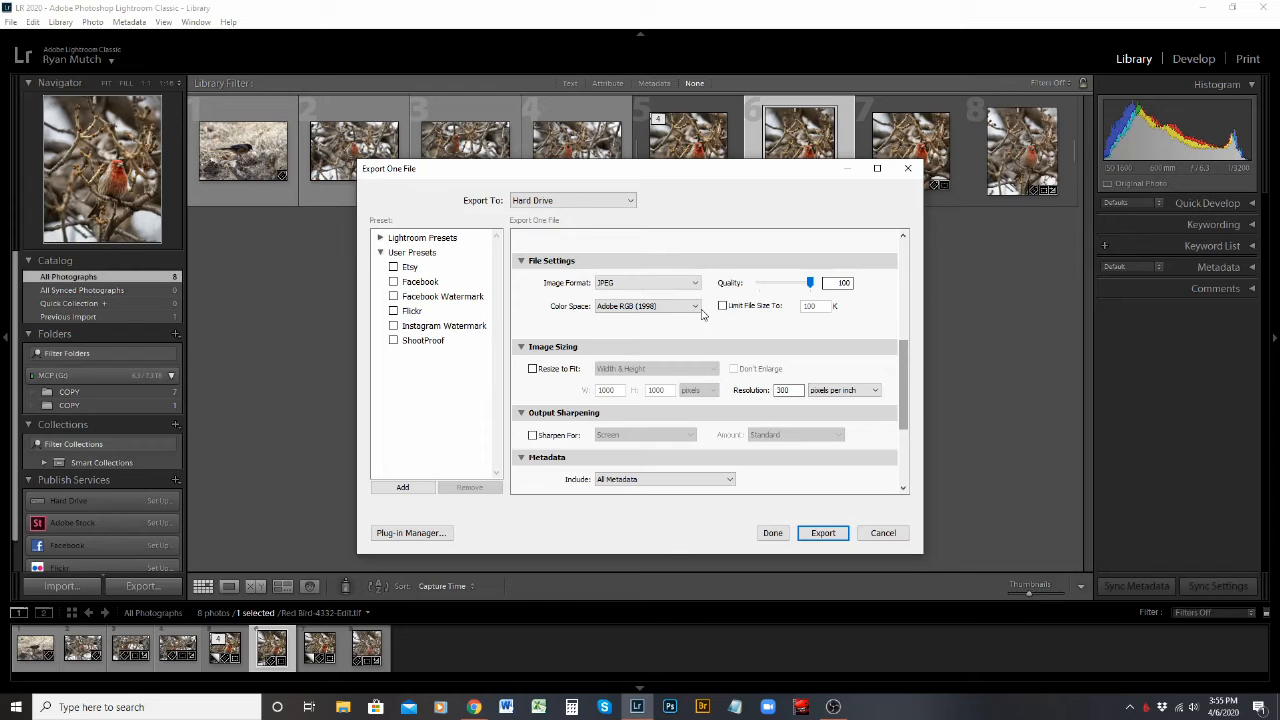
left_click(690, 286)
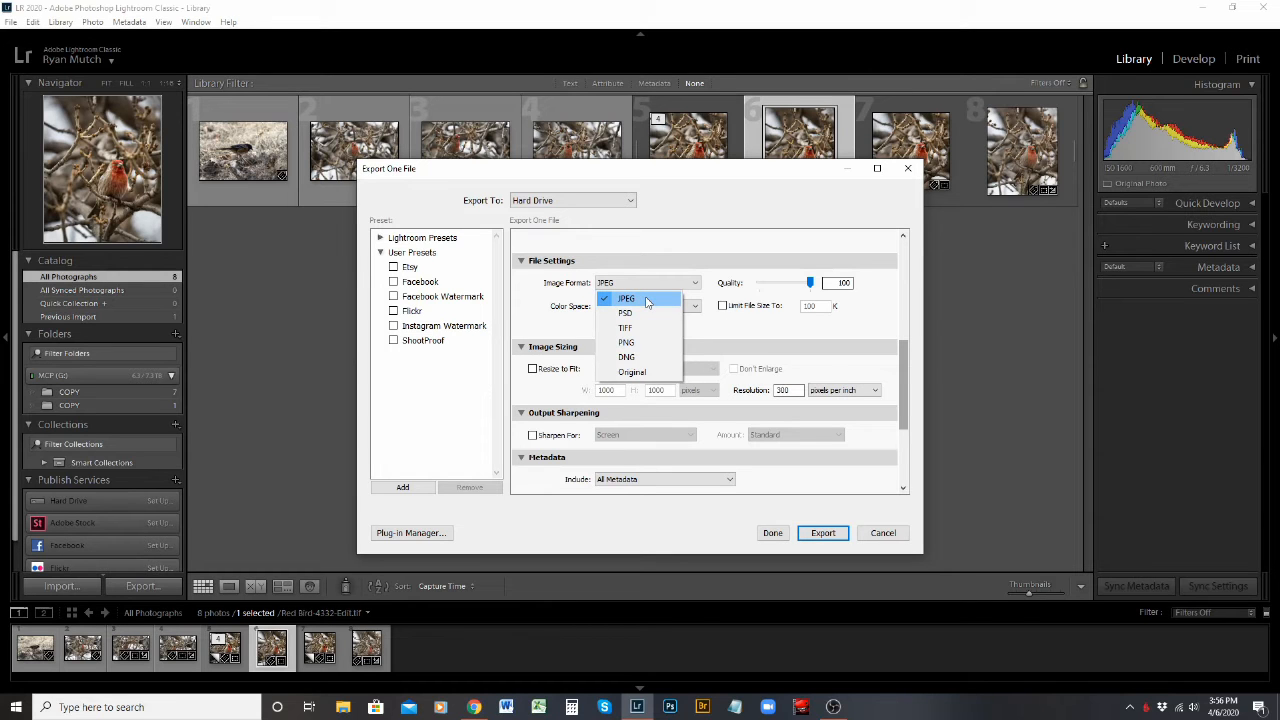
left_click(646, 302)
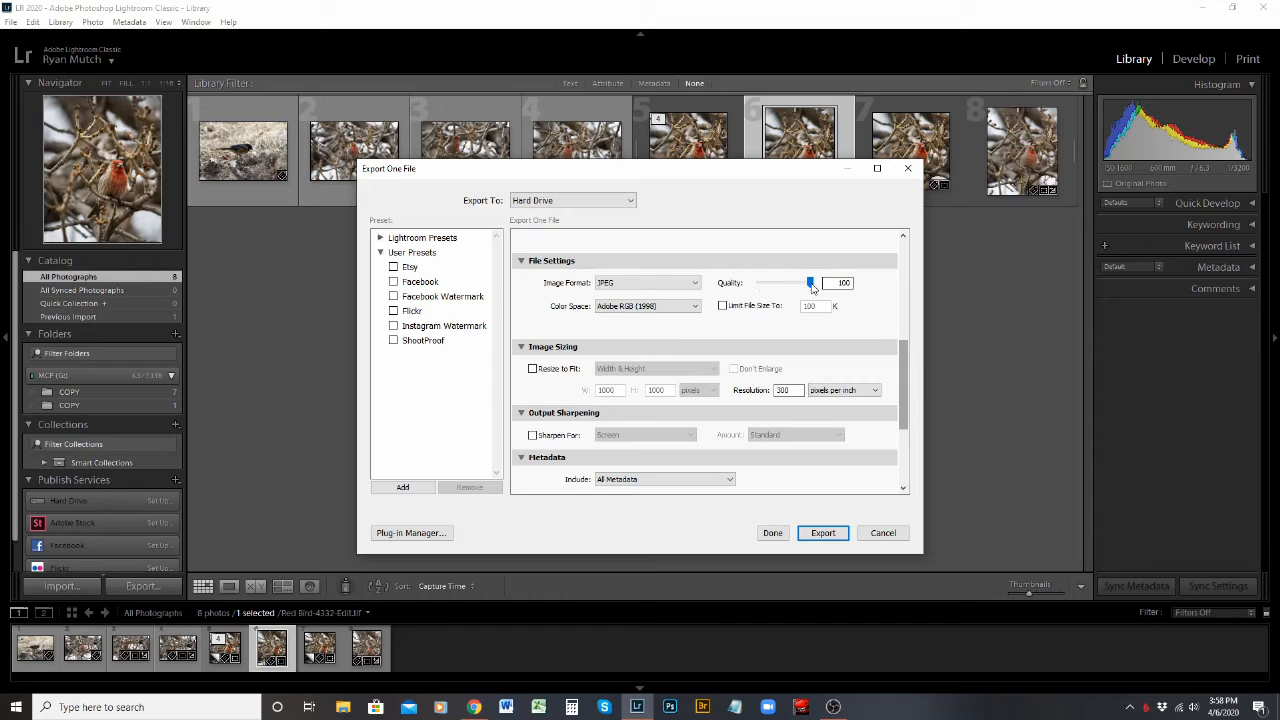
left_click_drag(812, 287, 801, 291)
left_click(801, 289)
left_click_drag(800, 283, 812, 283)
Step: Try sRGB and Adobe RGB (1998) as the export color space and settle on sRGB
left_click(696, 307)
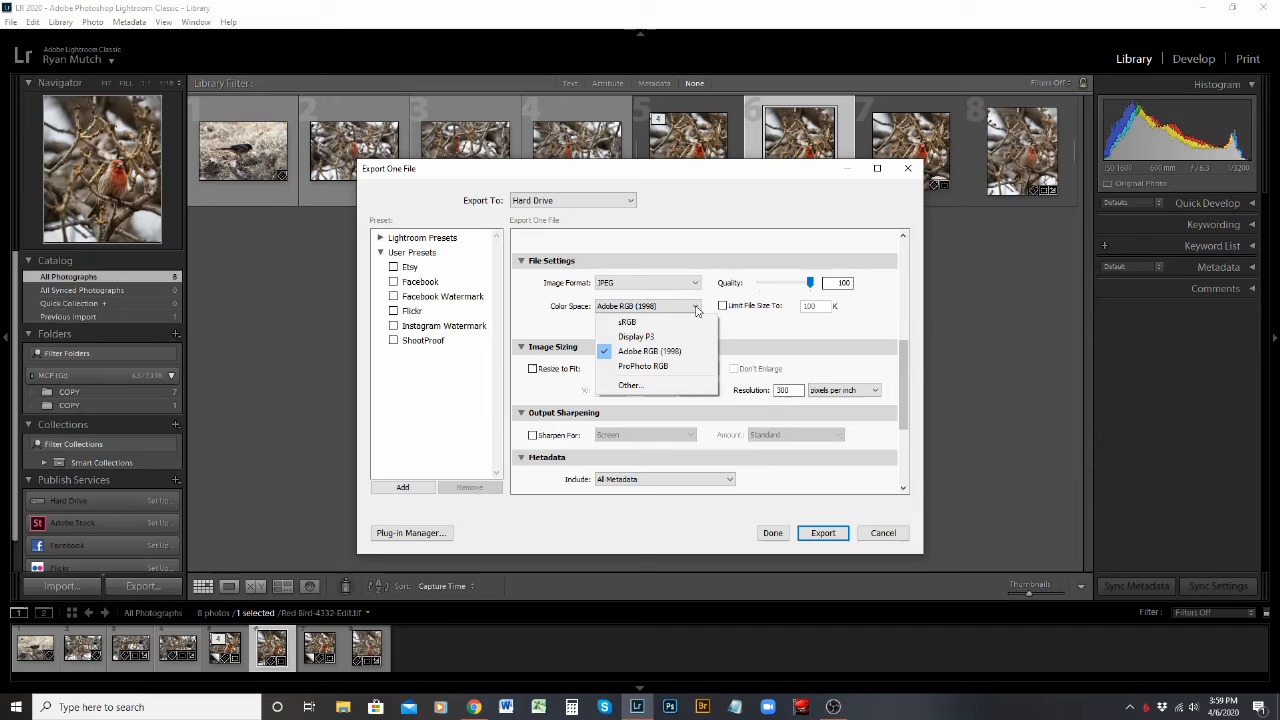
left_click(640, 322)
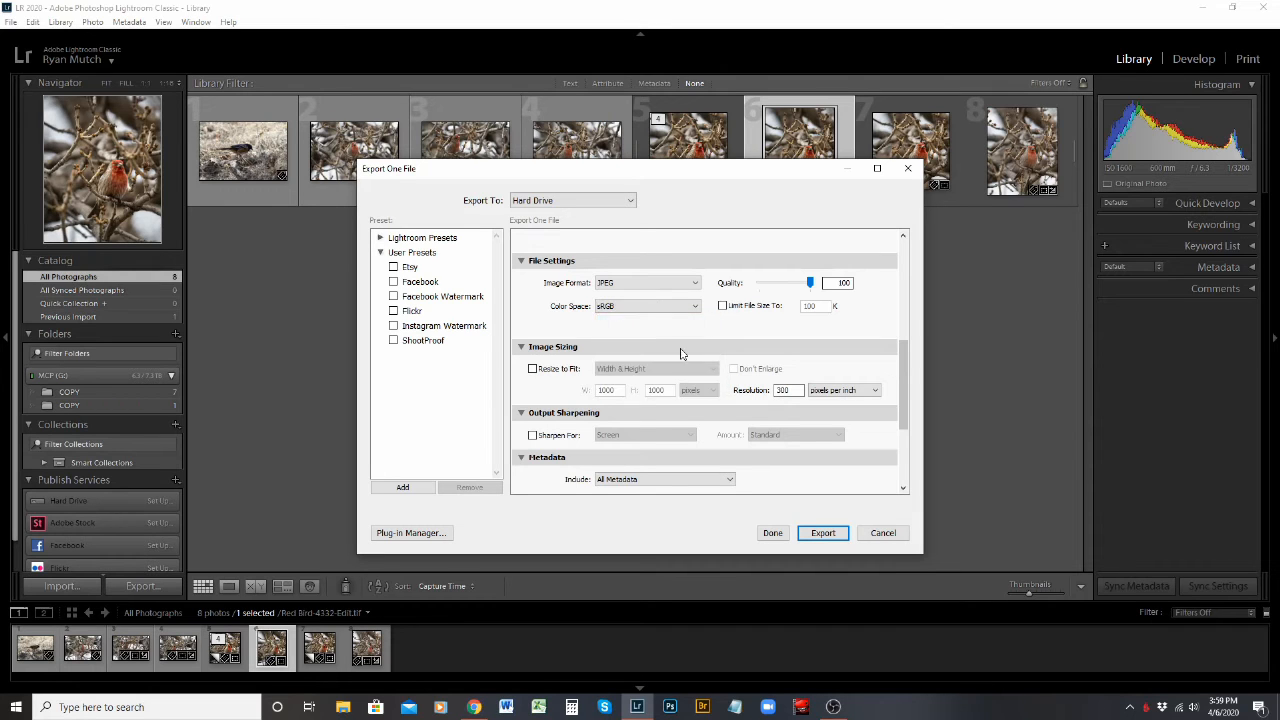
left_click(633, 310)
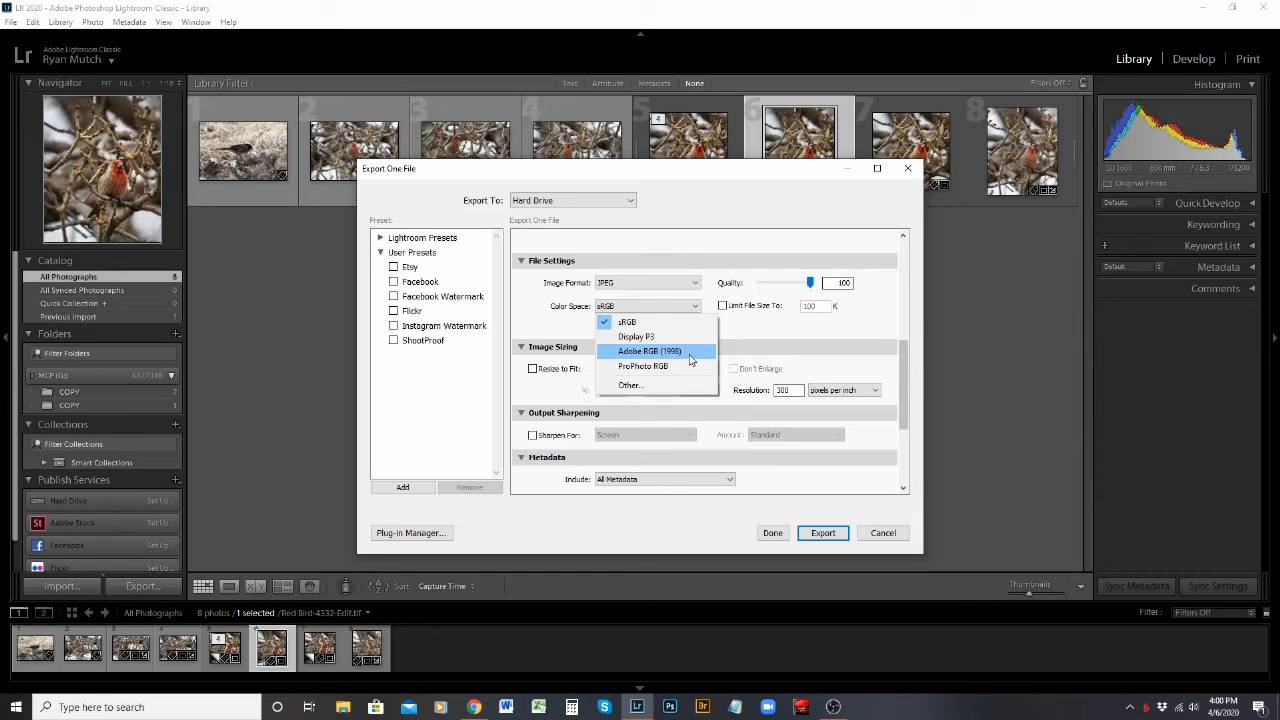
left_click(690, 358)
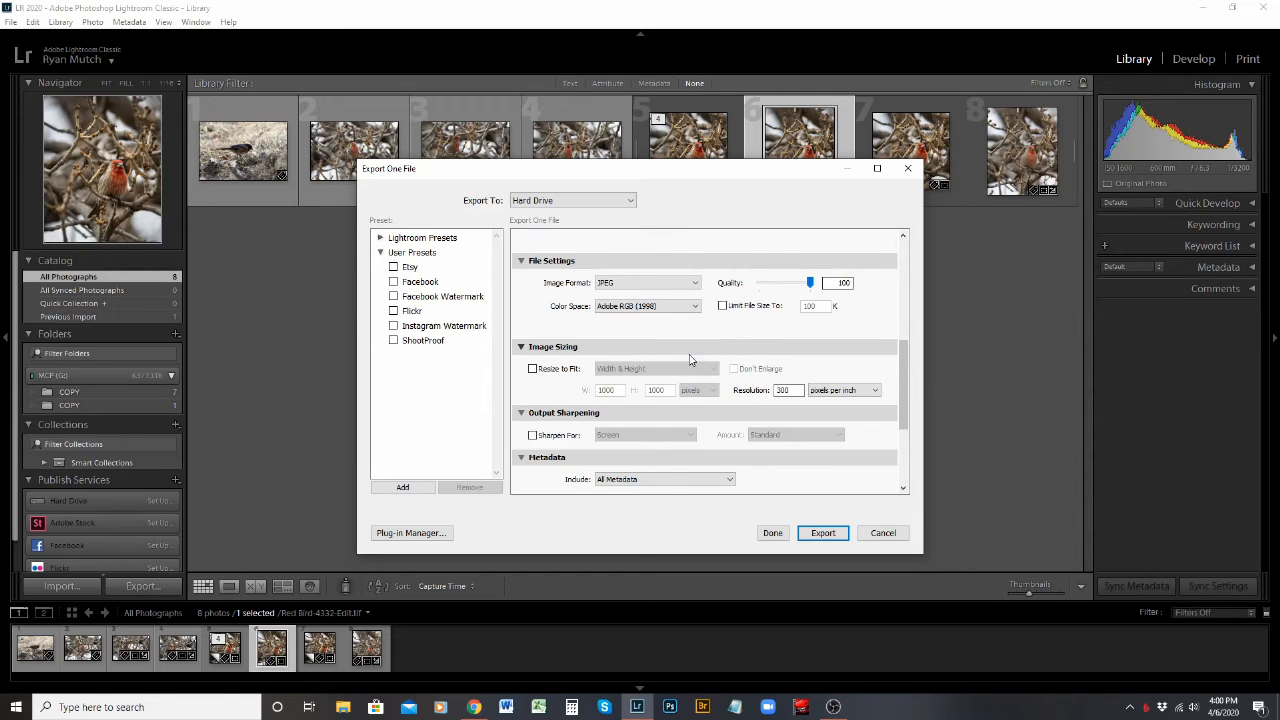
left_click(645, 308)
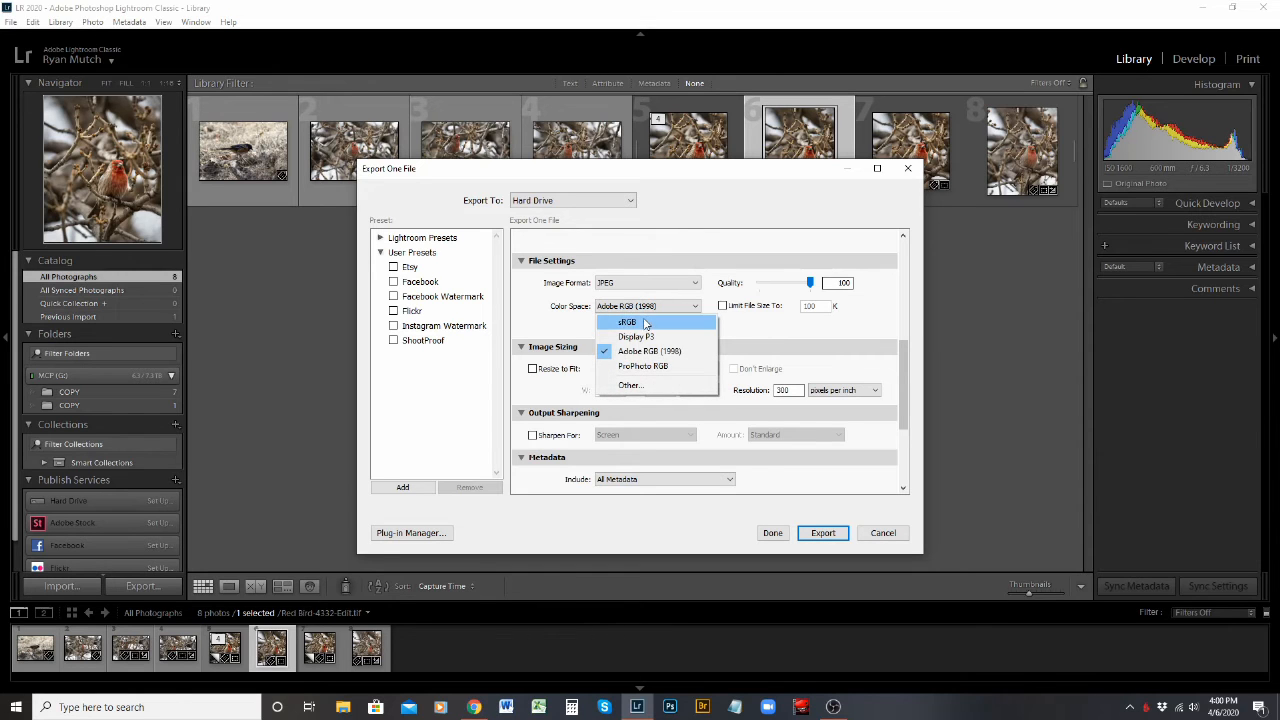
left_click(645, 323)
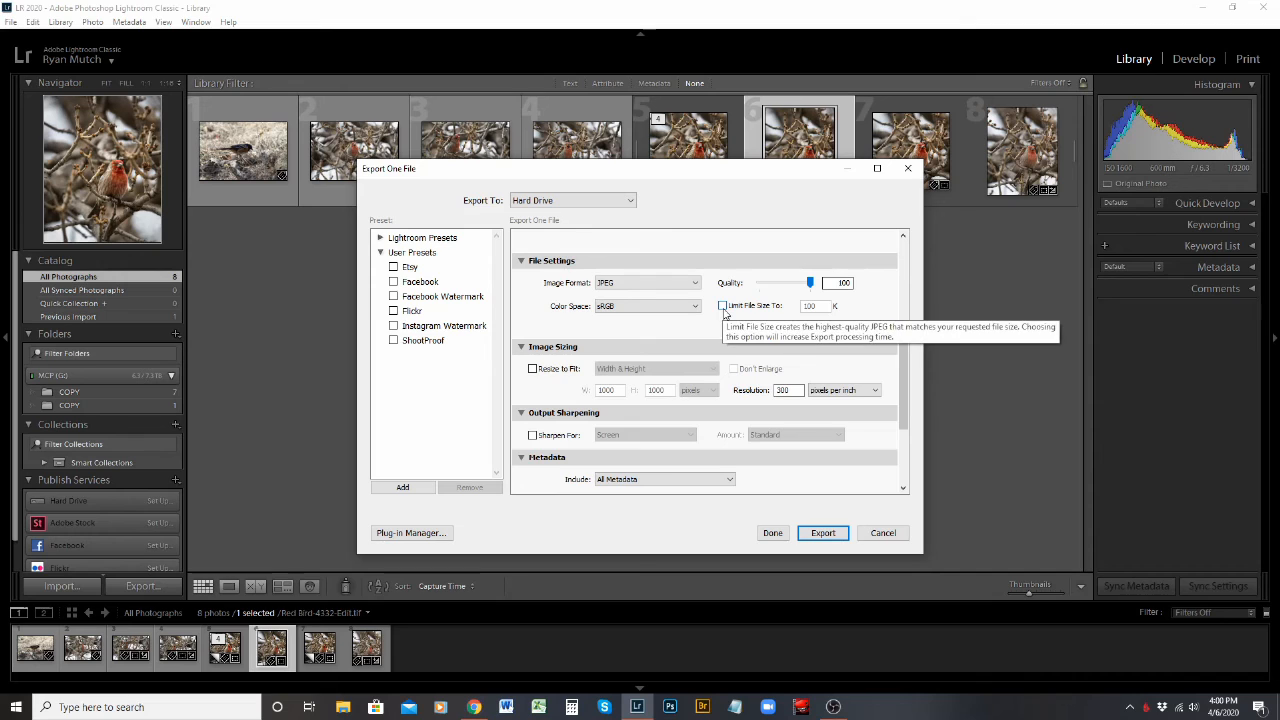
Step: Try limiting the exported JPEG's file size to 100 K
left_click(722, 306)
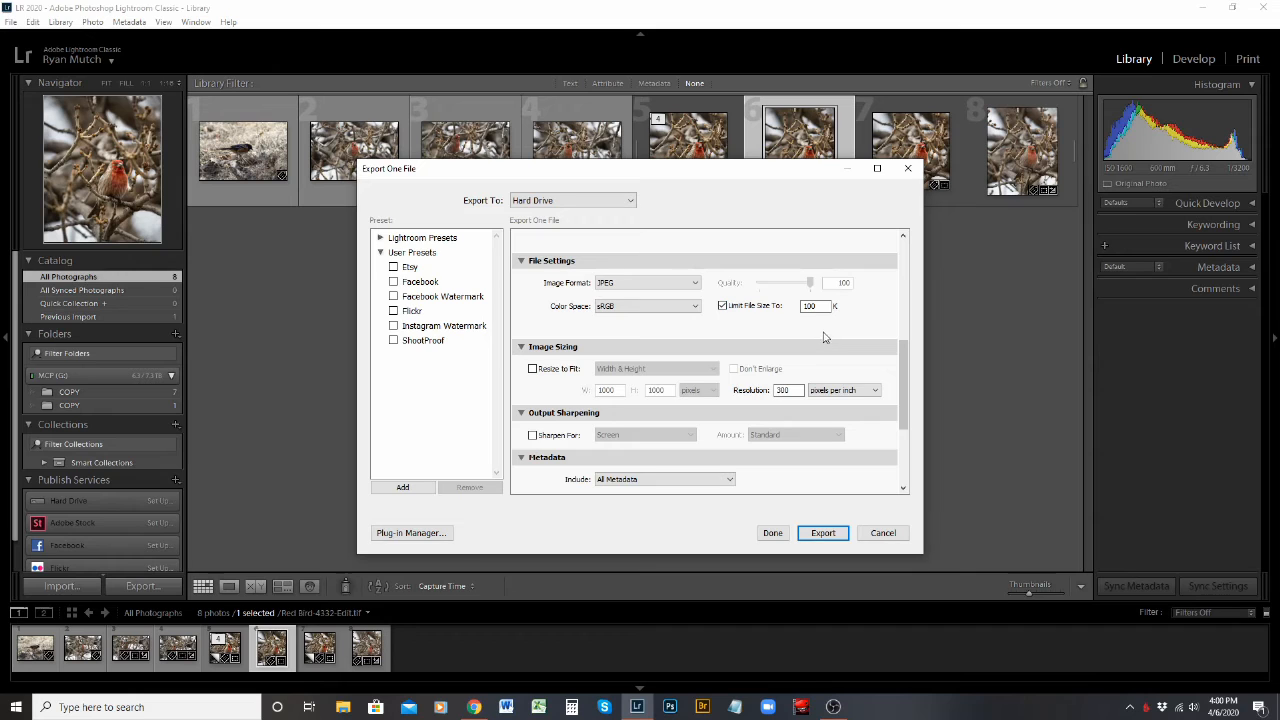
left_click(722, 306)
scroll(907, 391, "up", 1)
Step: Turn on resizing for the export with a long edge of 2048 pixels and a resolution of 240 pixels per inch
left_click_drag(907, 391, 907, 422)
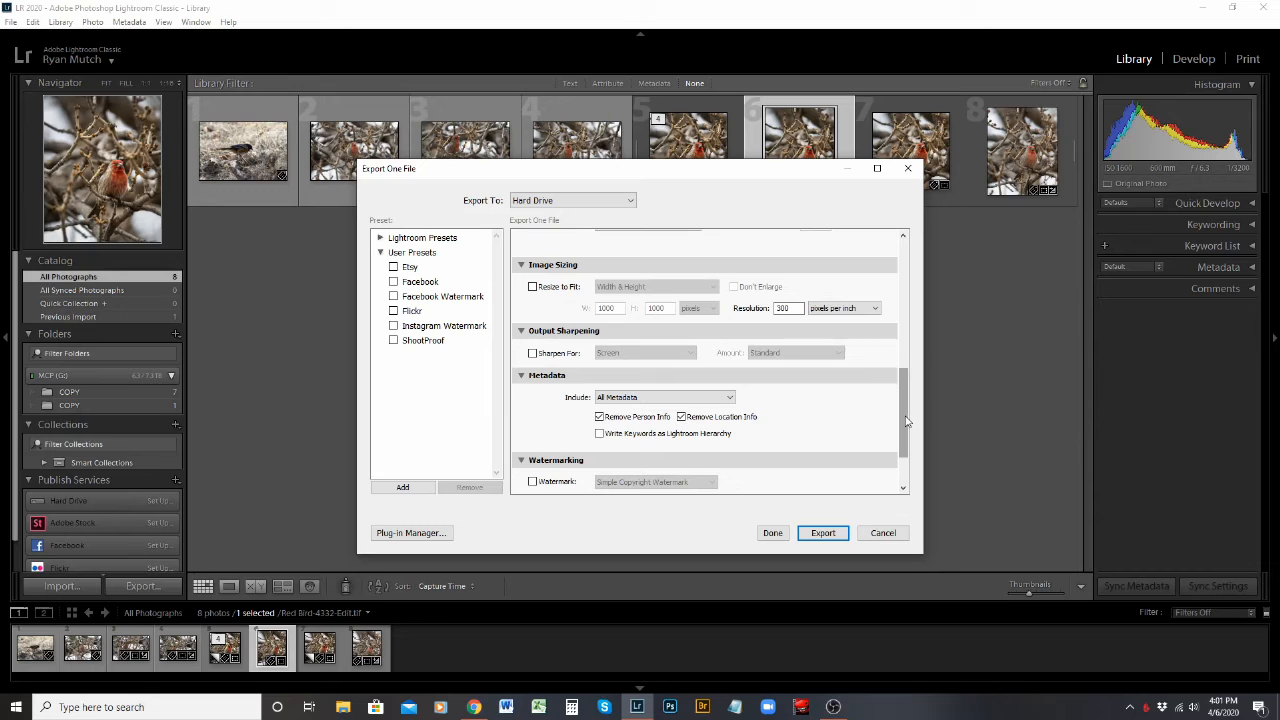
left_click(535, 287)
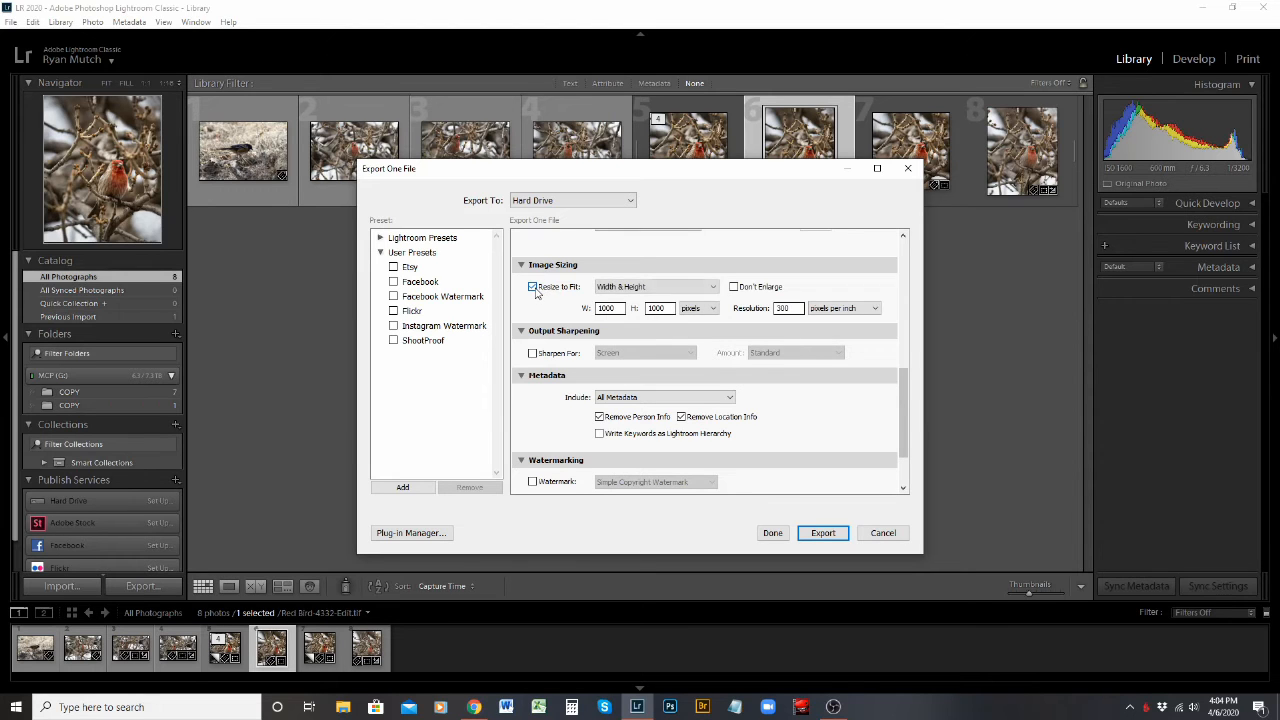
left_click(695, 289)
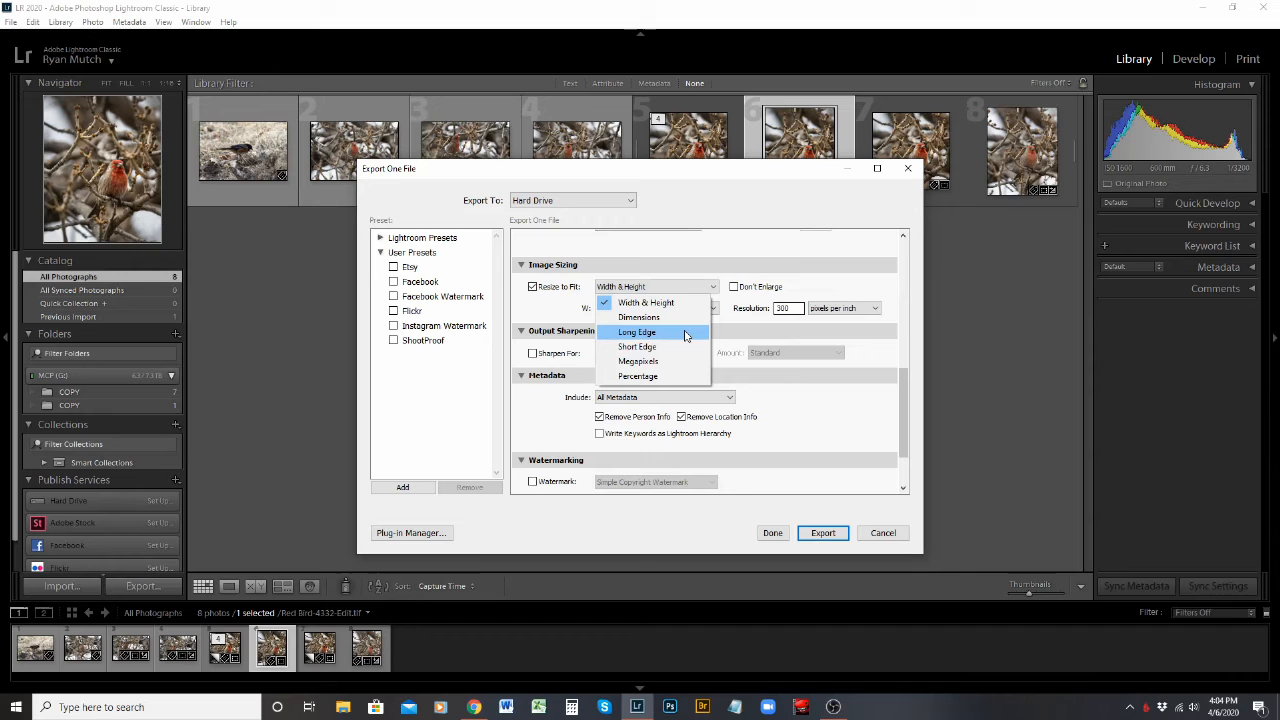
left_click(686, 333)
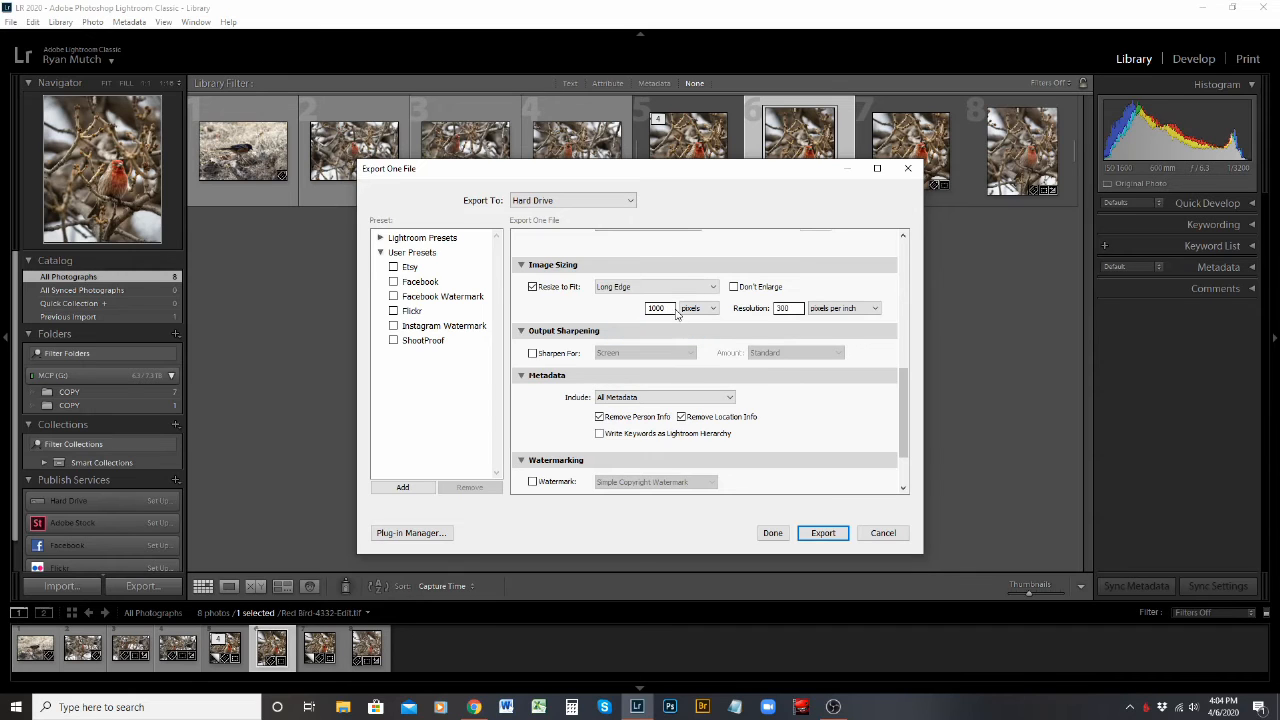
left_click(702, 309)
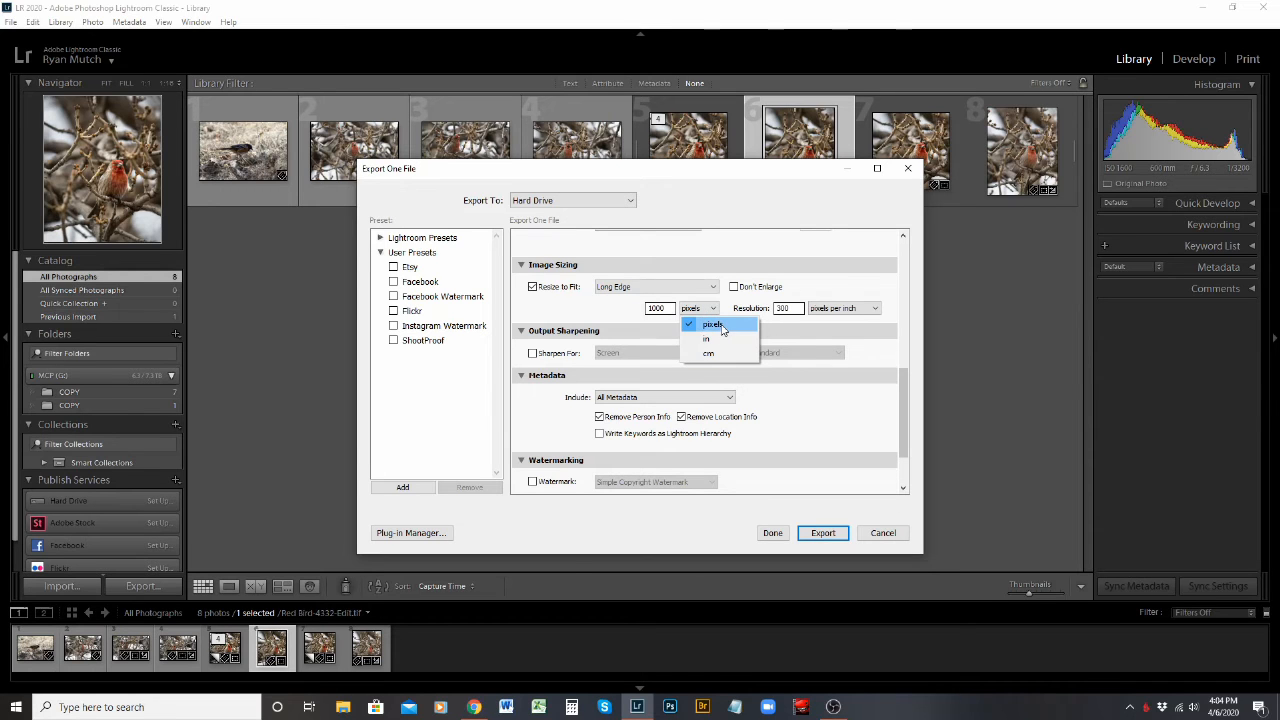
left_click(668, 309)
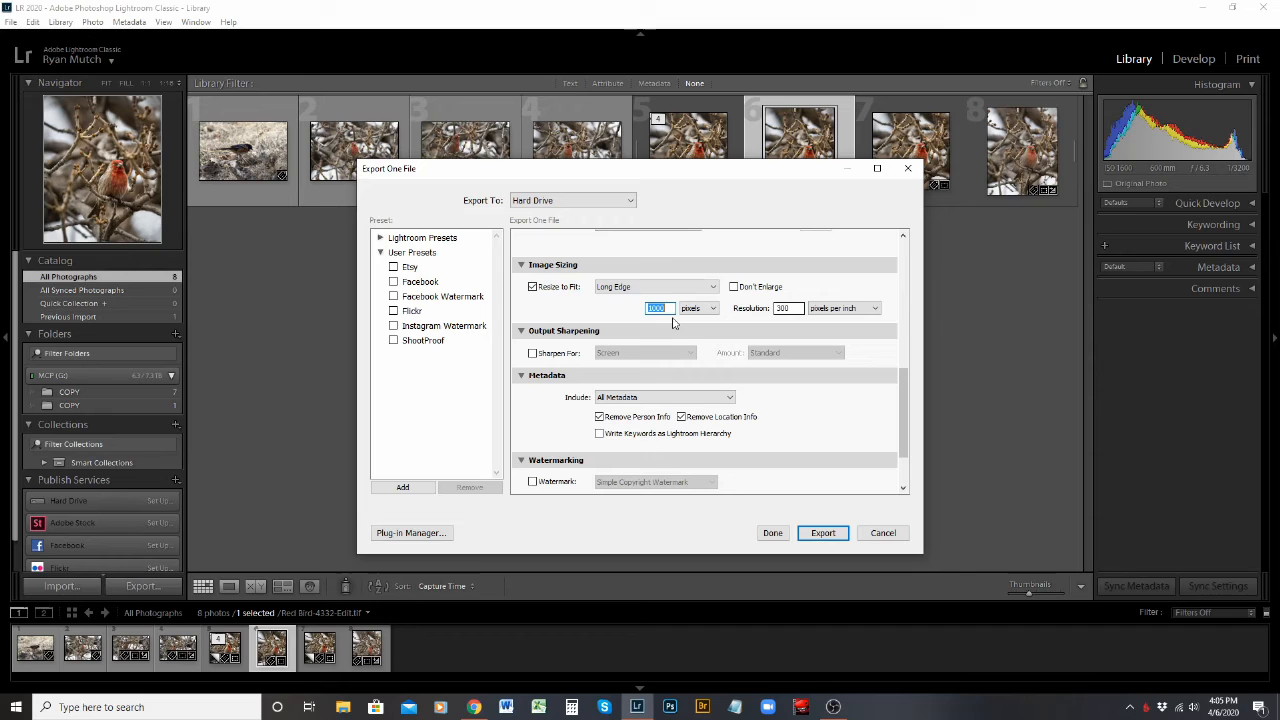
type("2048")
left_click(789, 309)
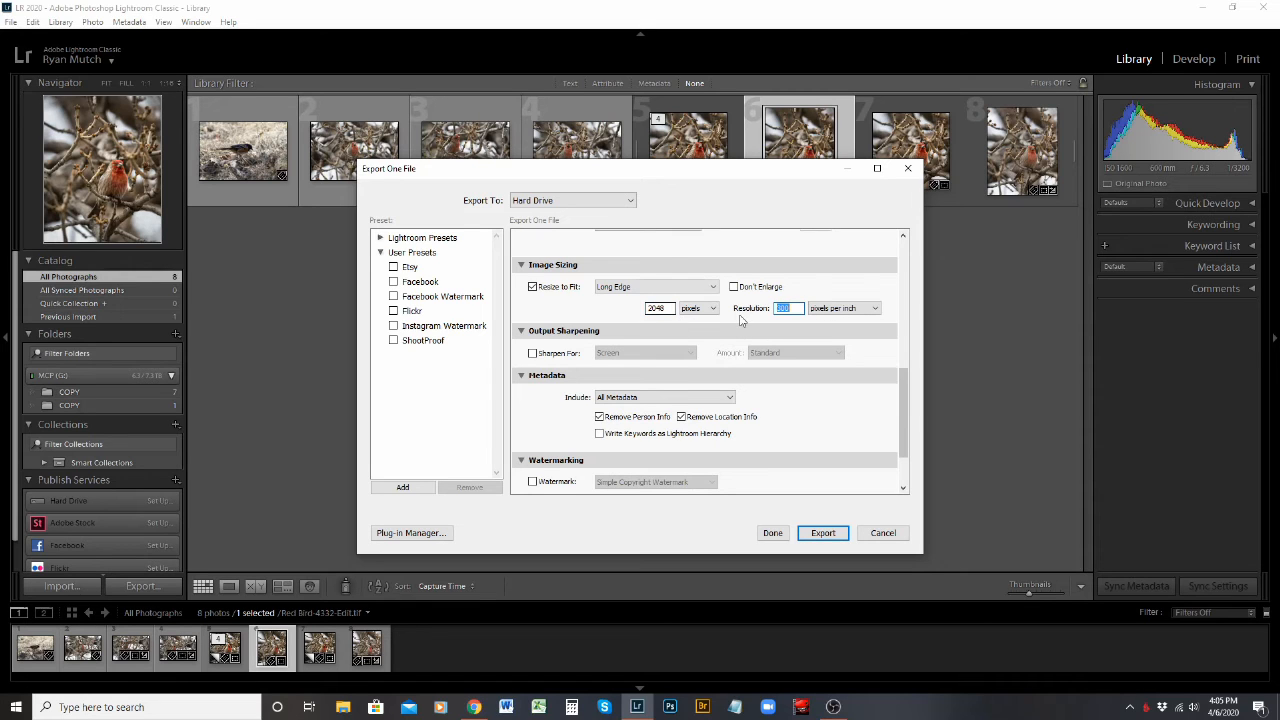
type("240")
Step: Change the export sizing to a short edge of 1080 pixels at a resolution of 300 pixels per inch
left_click(644, 290)
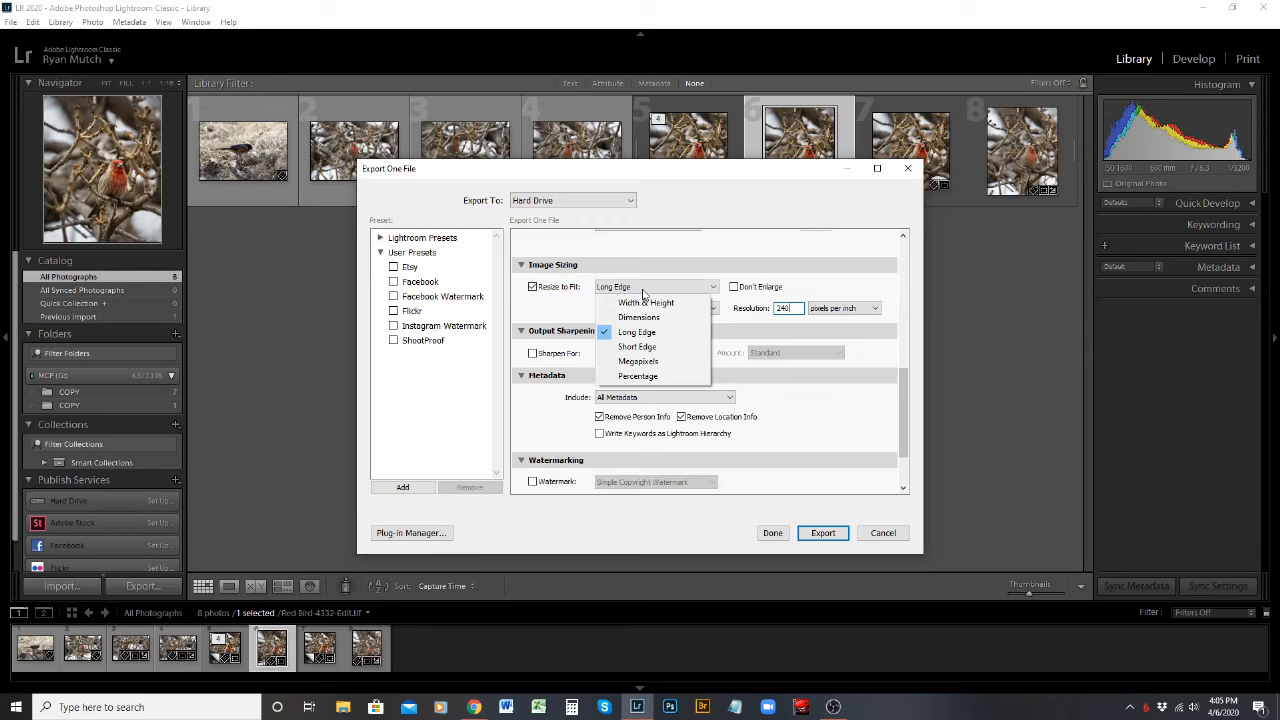
left_click(656, 346)
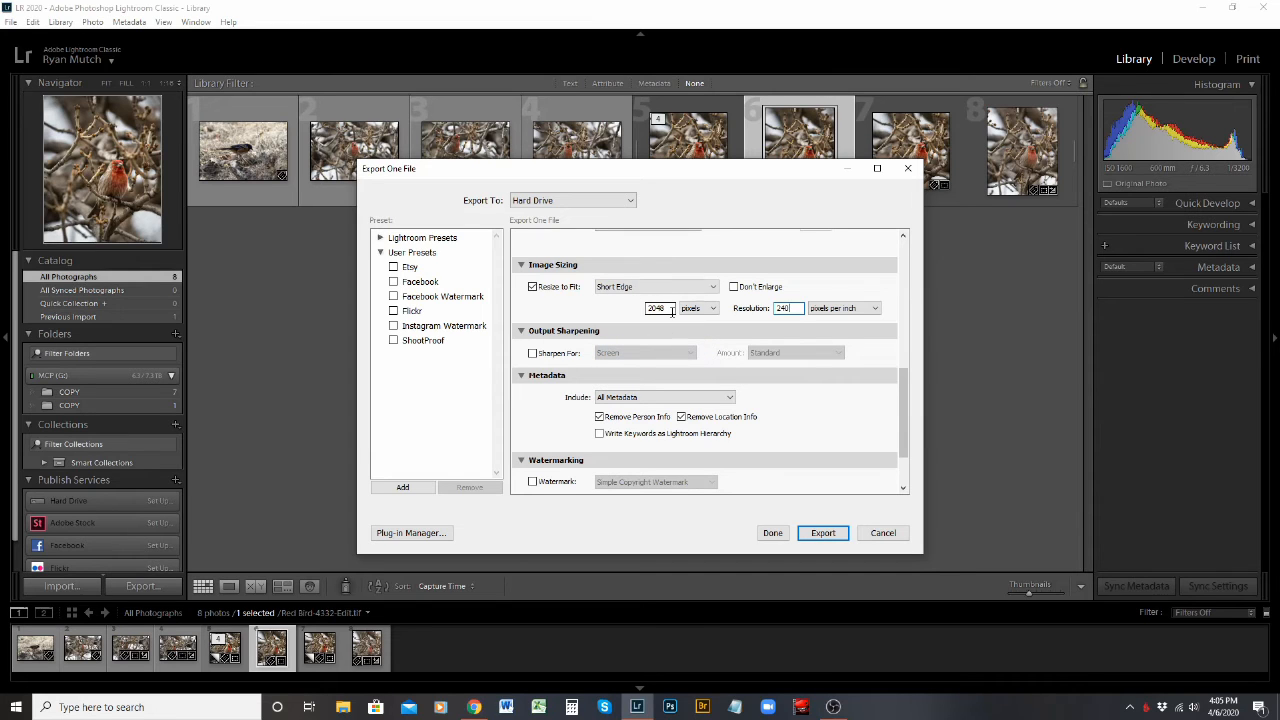
left_click(670, 309)
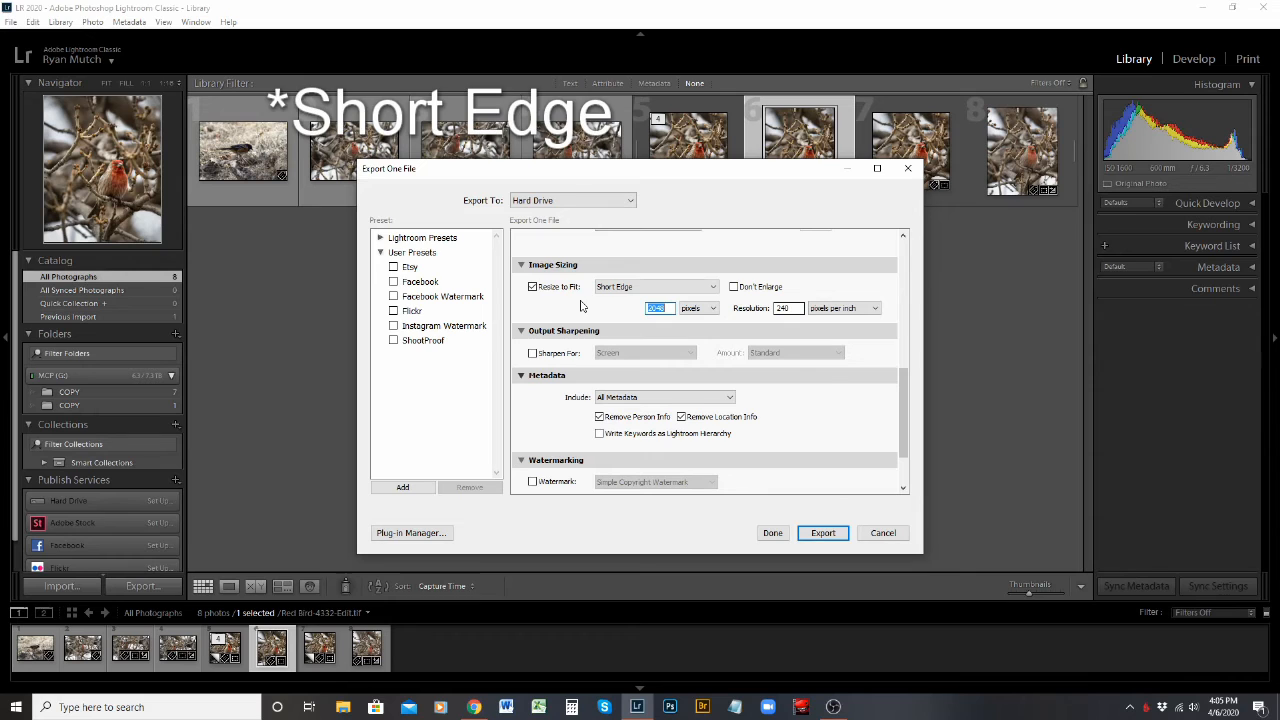
type("1080")
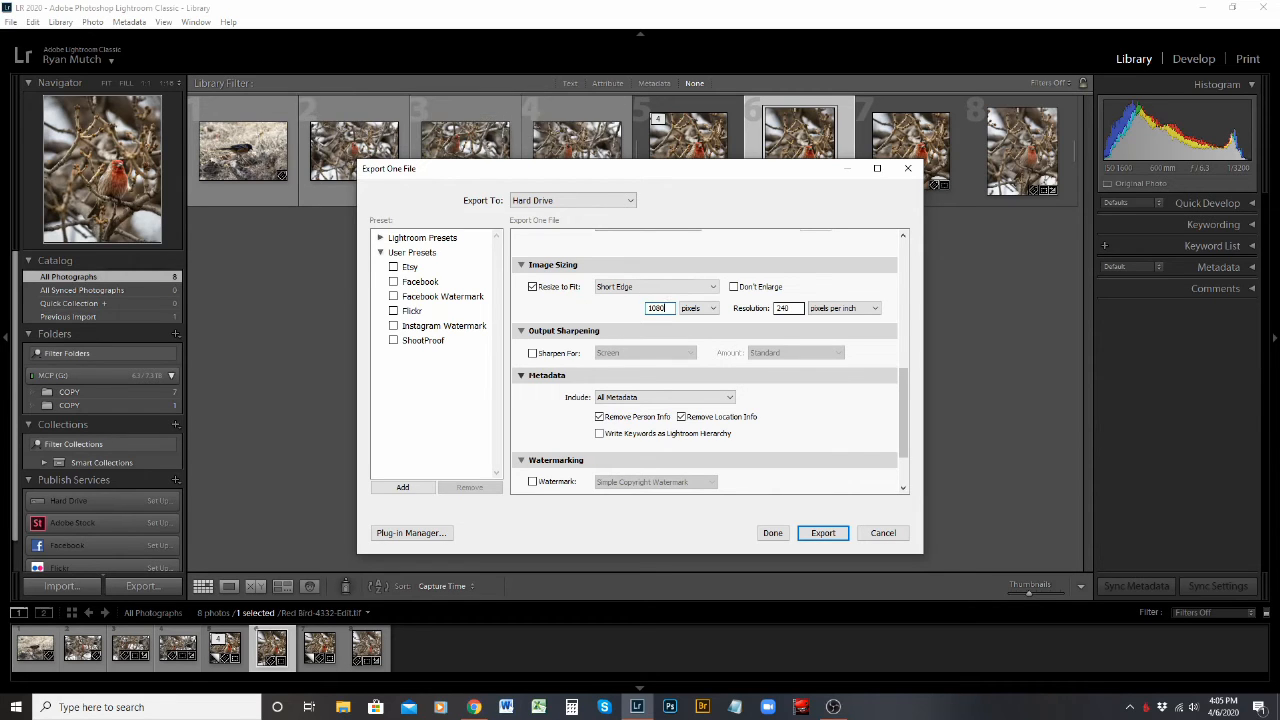
key("Tab")
type("3")
Step: Turn on output sharpening for Screen, keeping the amount at Standard
left_click_drag(906, 384, 905, 406)
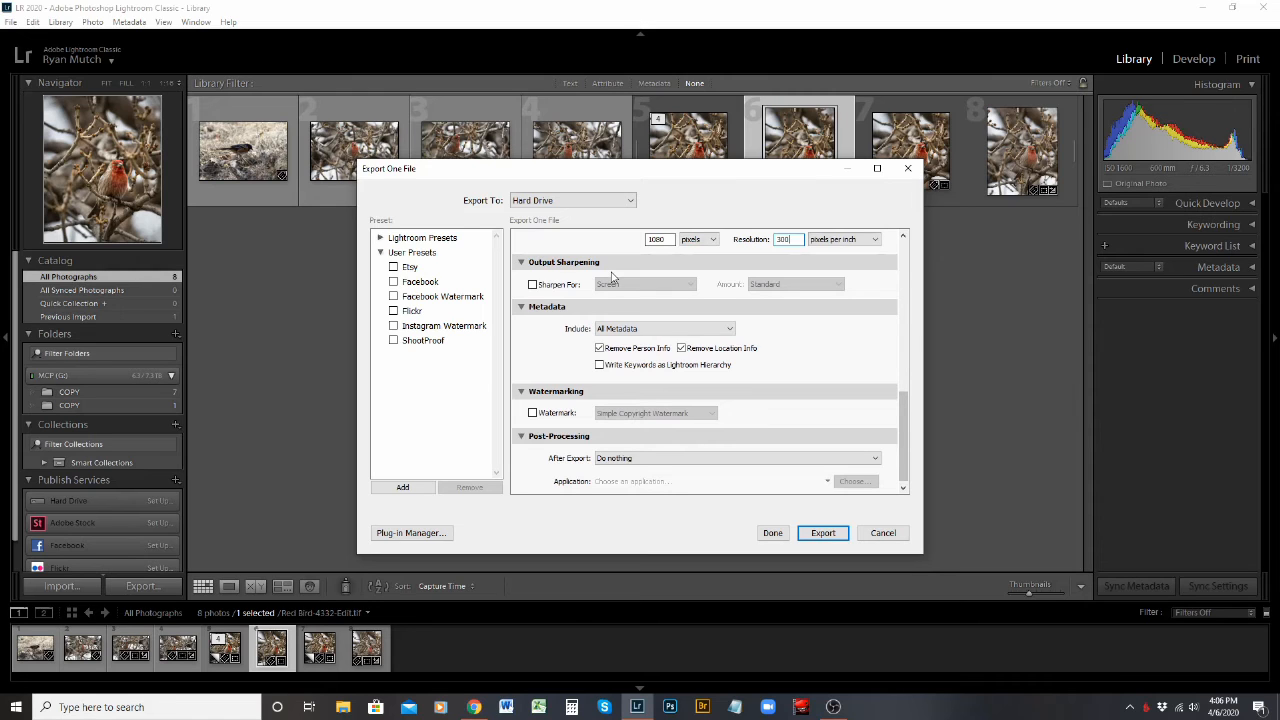
left_click(534, 286)
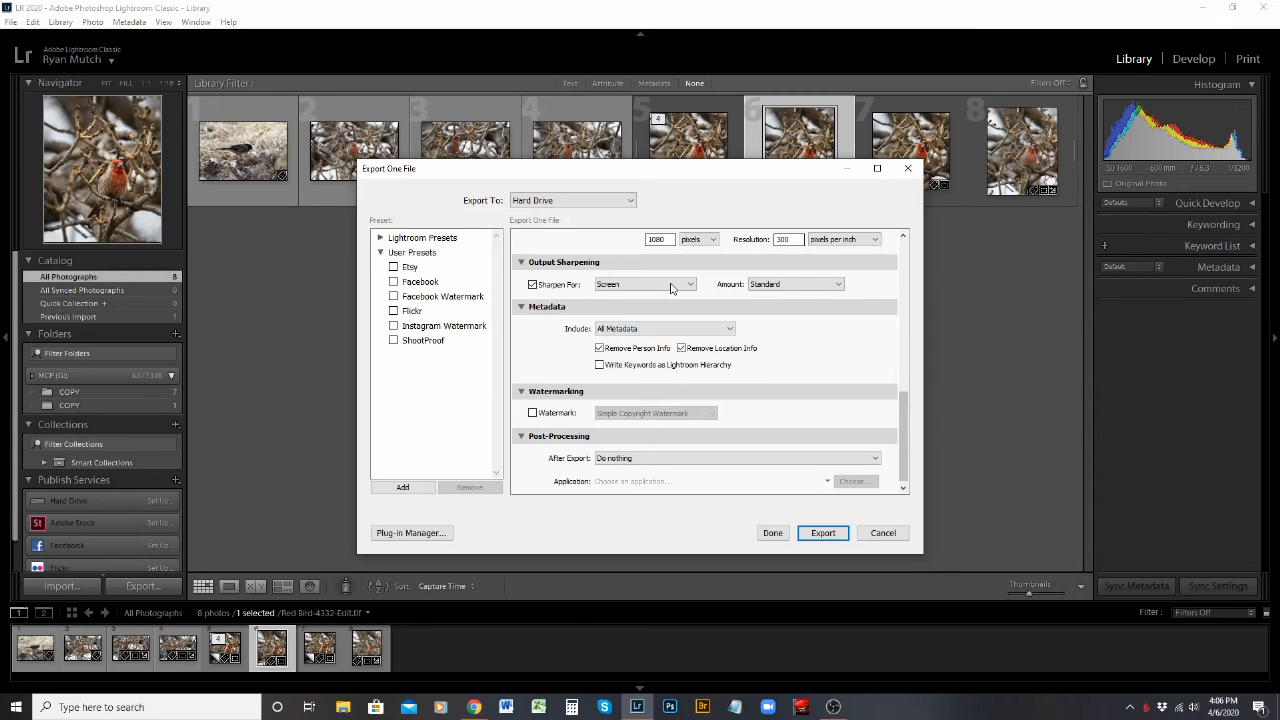
left_click(671, 288)
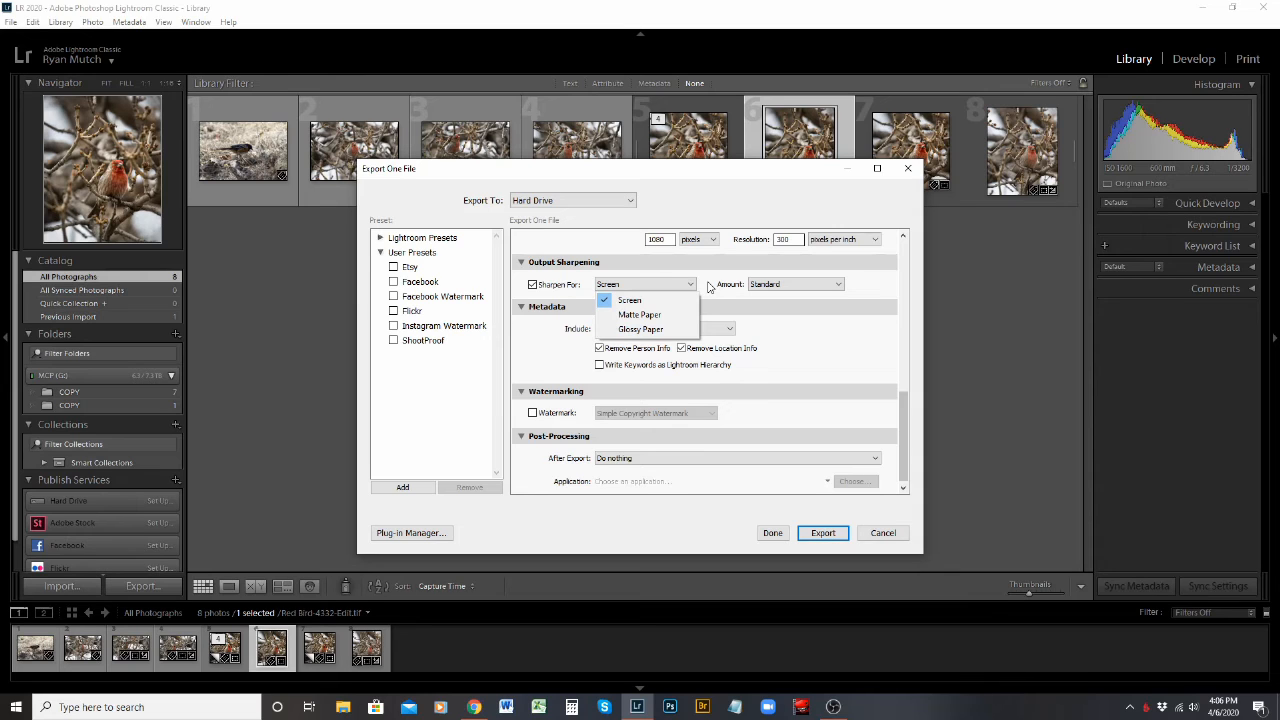
left_click(630, 300)
left_click(800, 285)
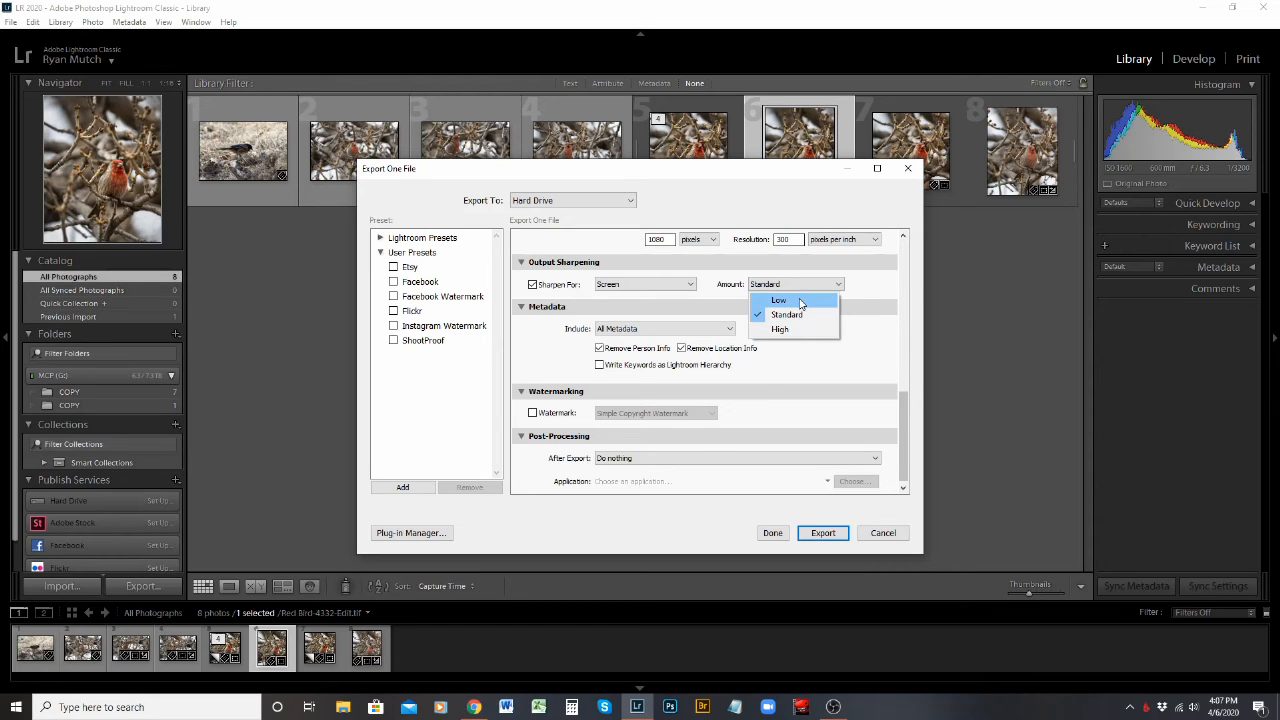
left_click(876, 288)
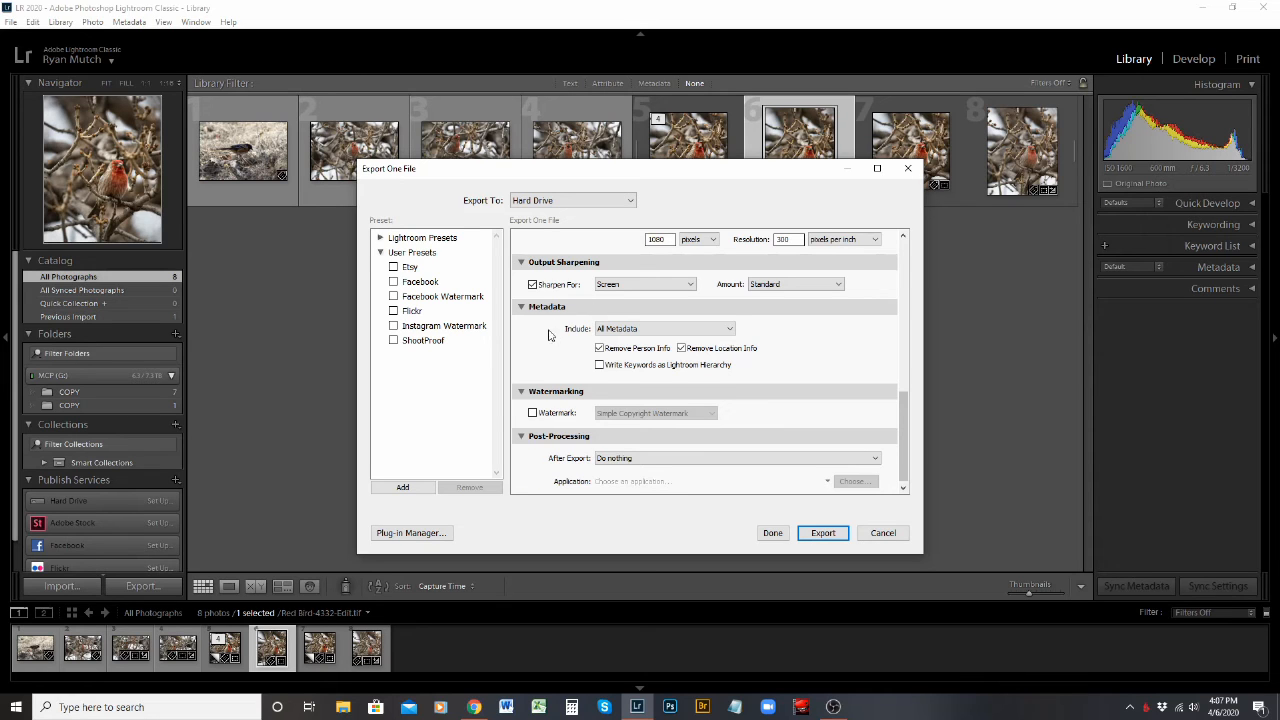
Step: Review the choices for which metadata the export includes, keeping All Metadata
scroll(760, 347, "down", 1)
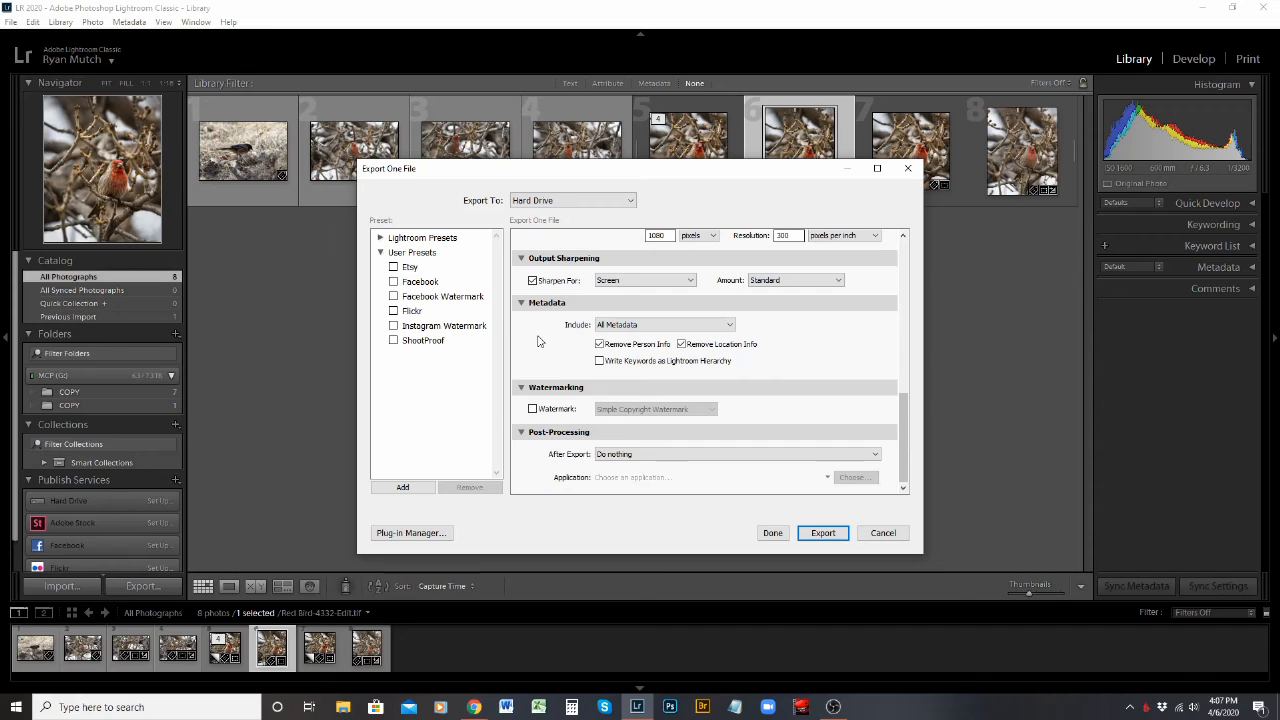
left_click(613, 328)
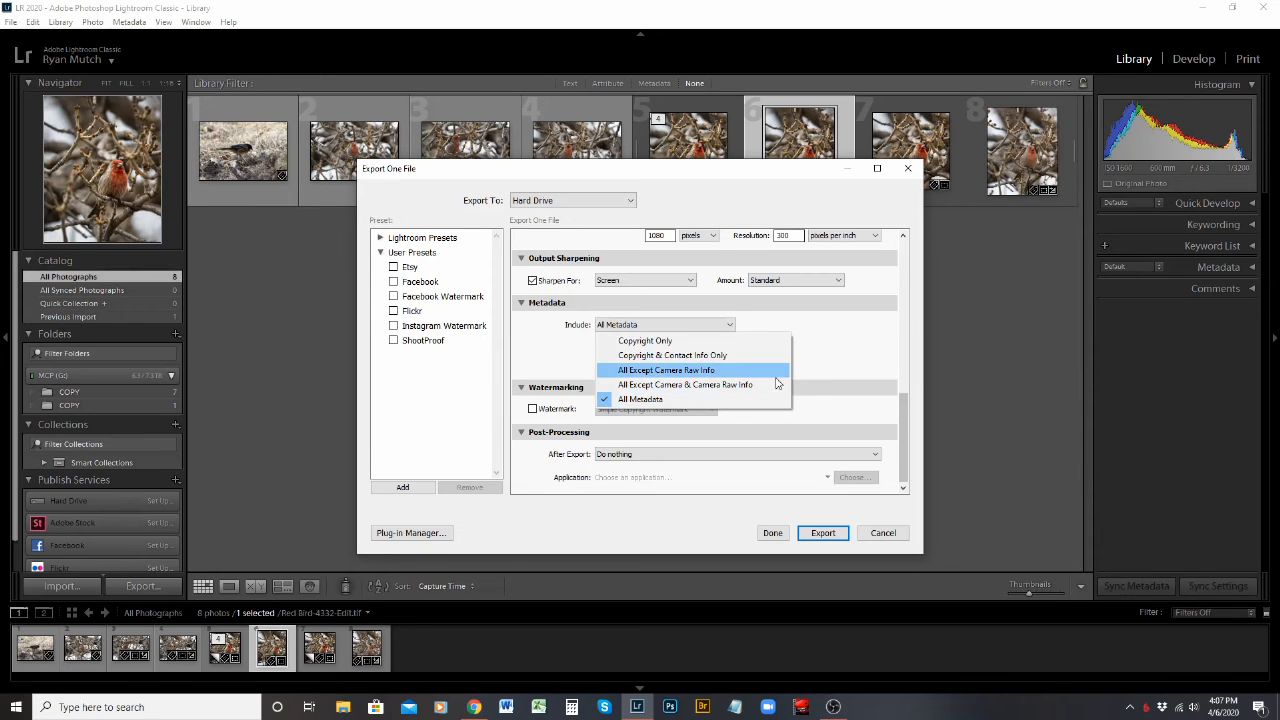
left_click(544, 350)
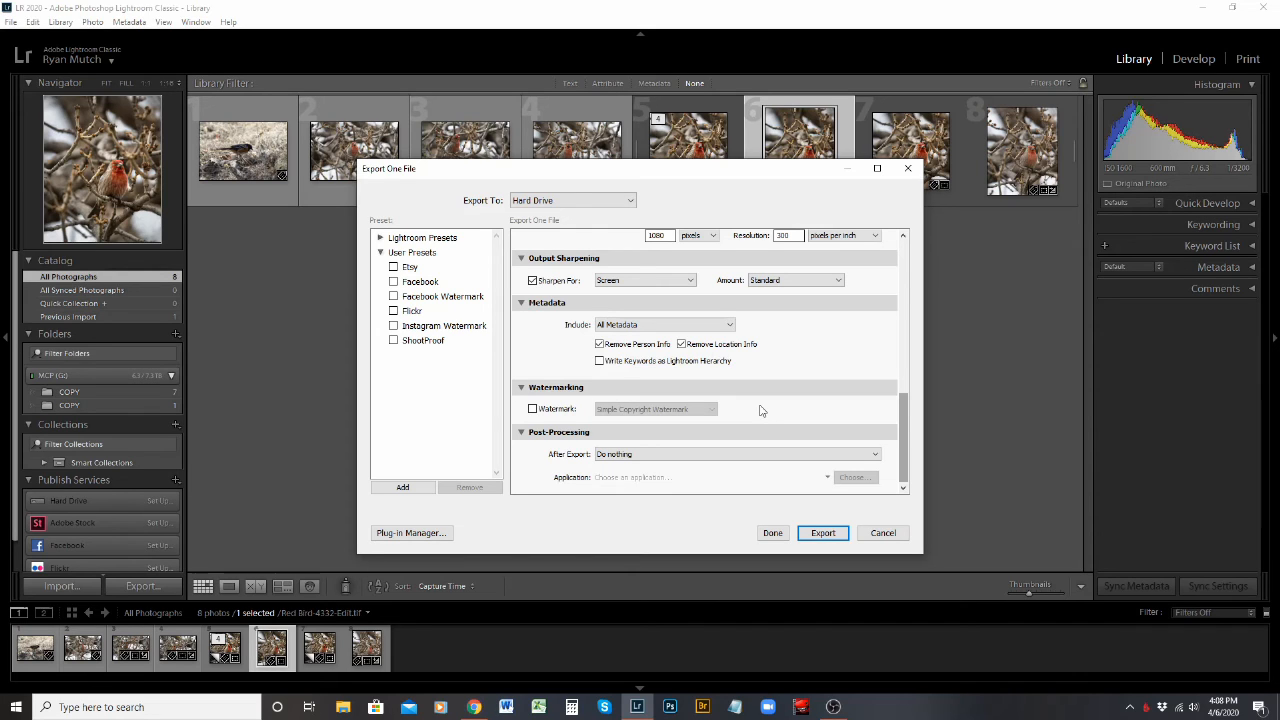
Step: Turn on watermarking for the export and choose the Facebook Watermark 2 watermark
left_click(532, 409)
left_click(657, 412)
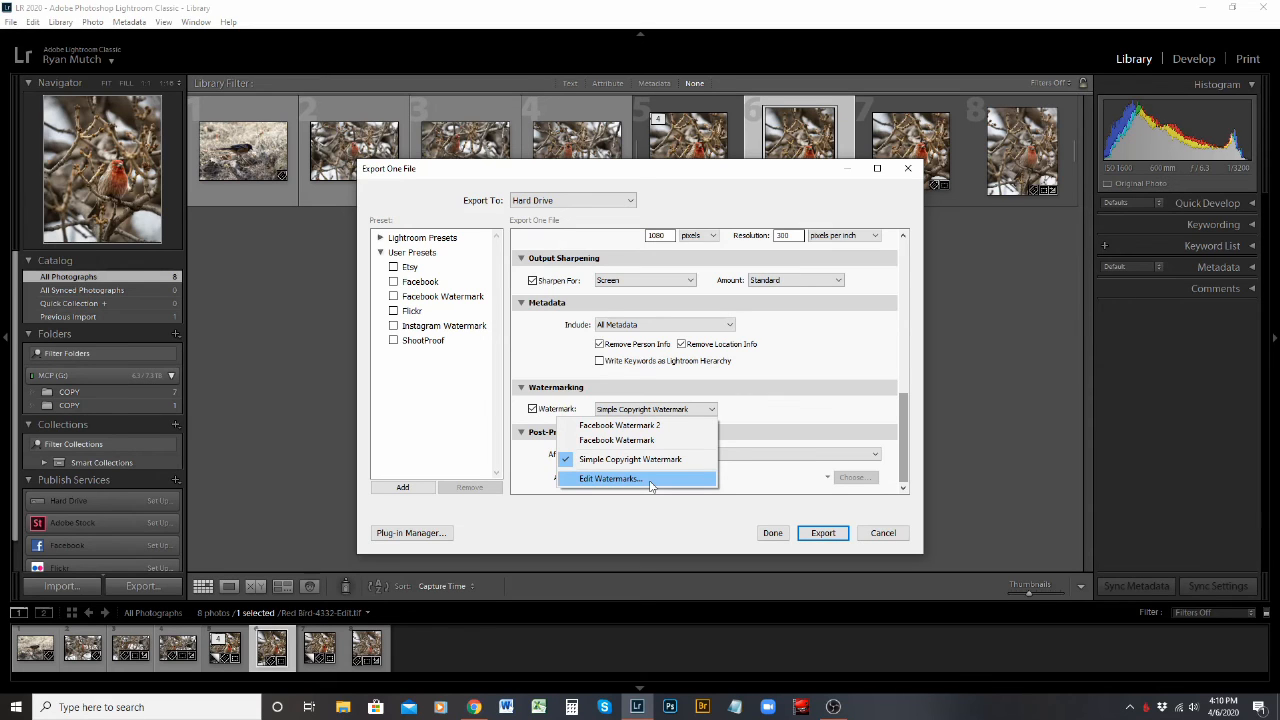
left_click(619, 425)
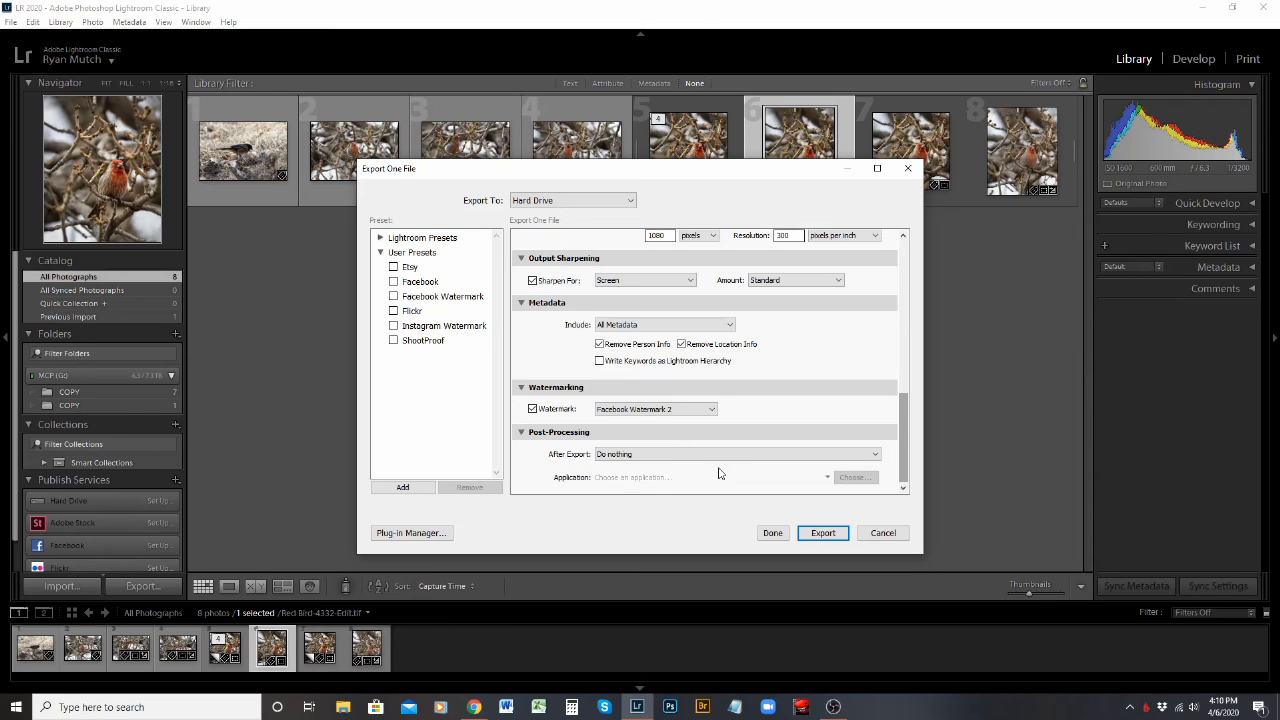
Step: Review the actions available after the export, leaving the option at Do nothing
left_click(719, 456)
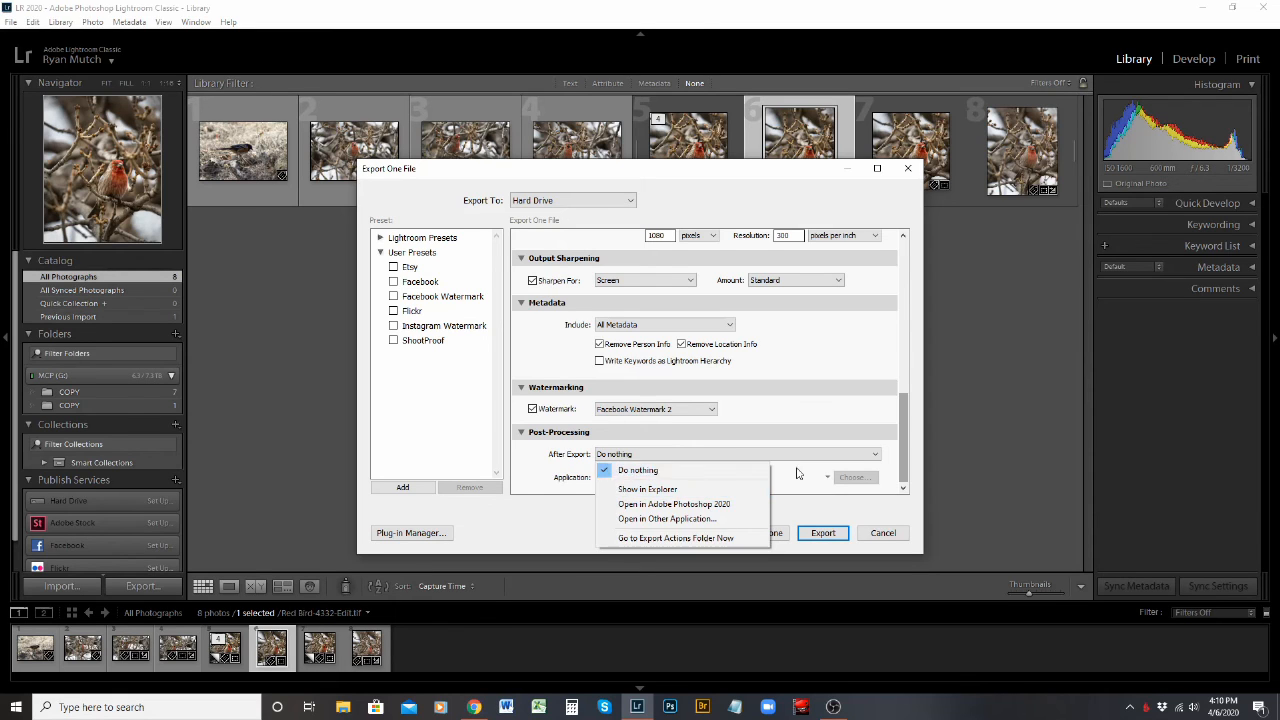
left_click(720, 459)
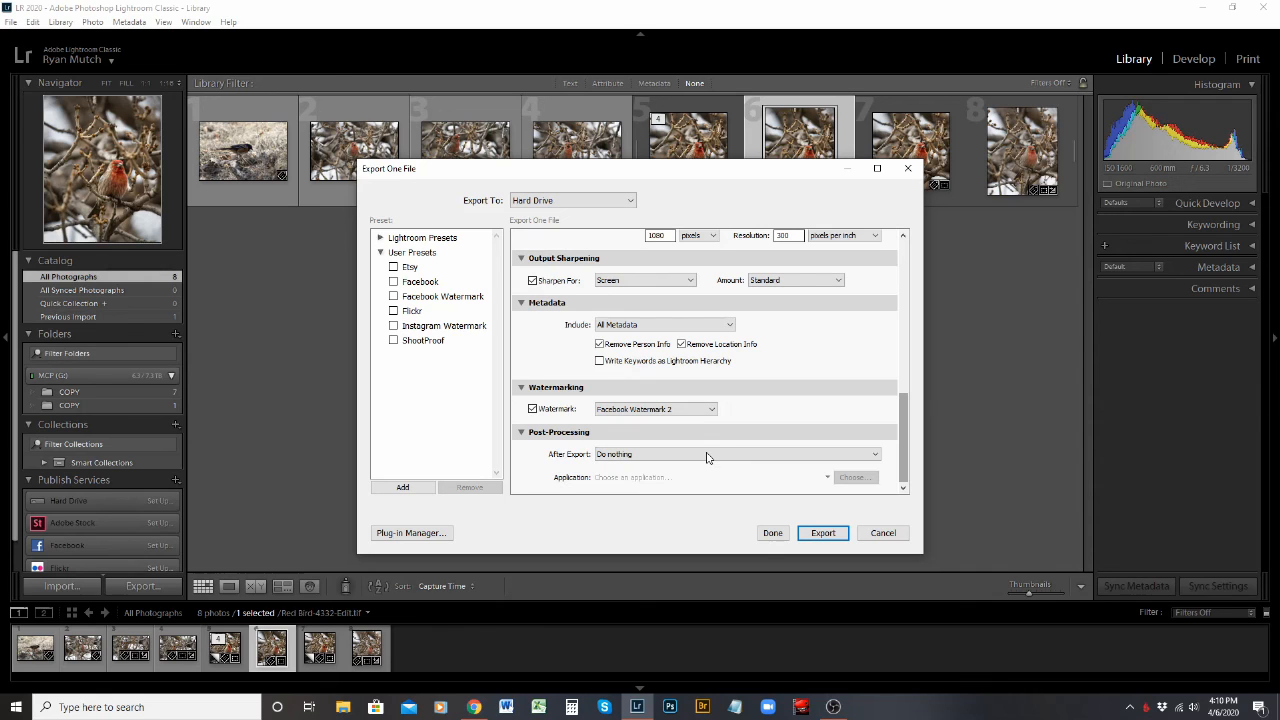
left_click(706, 457)
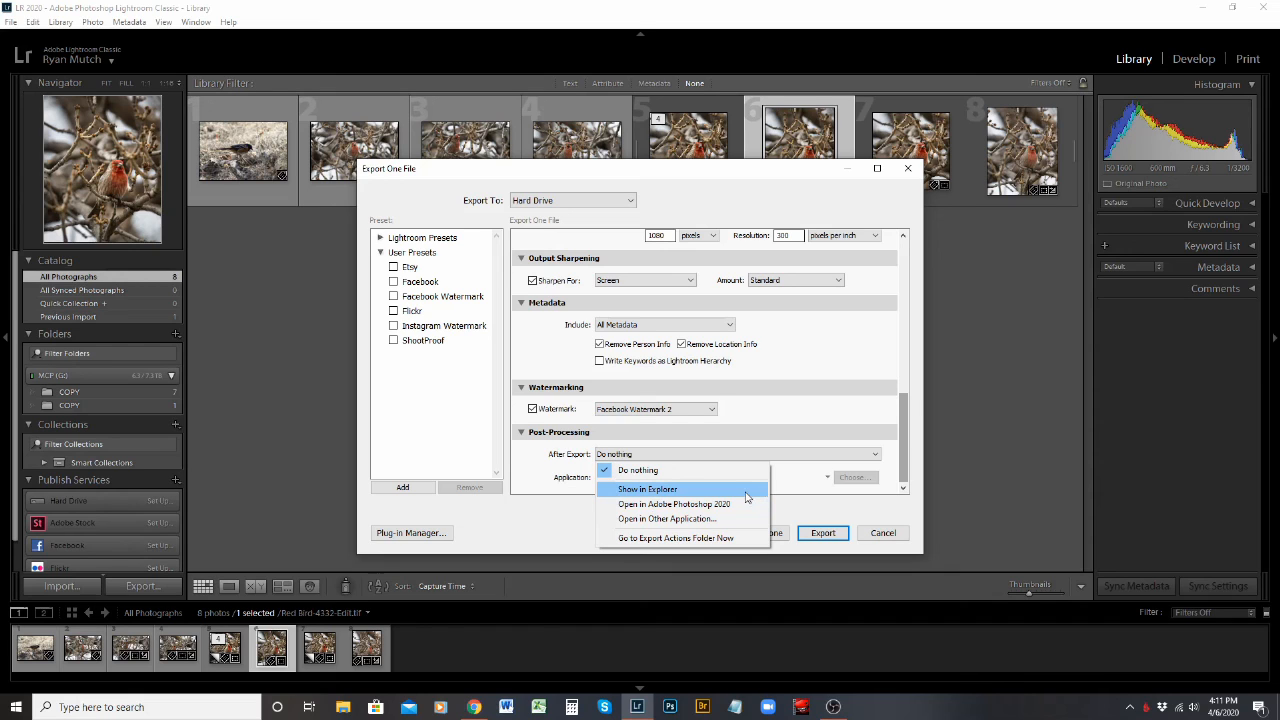
left_click(773, 478)
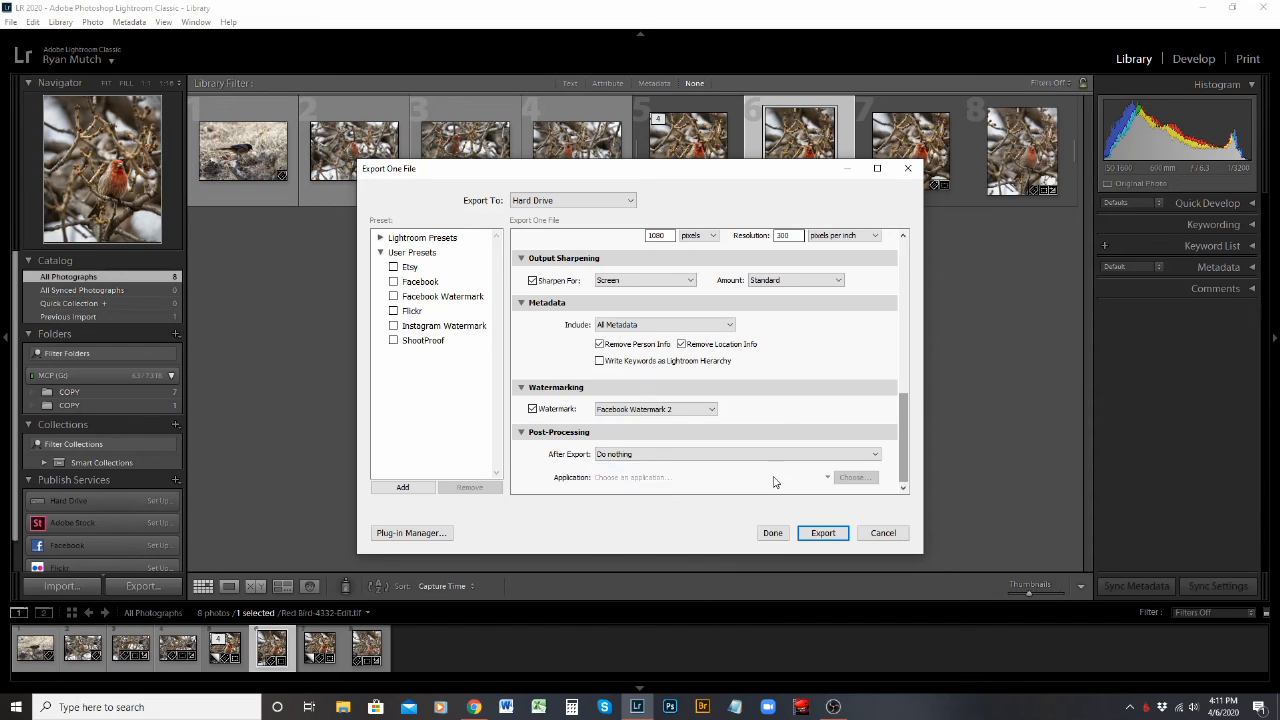
left_click(743, 458)
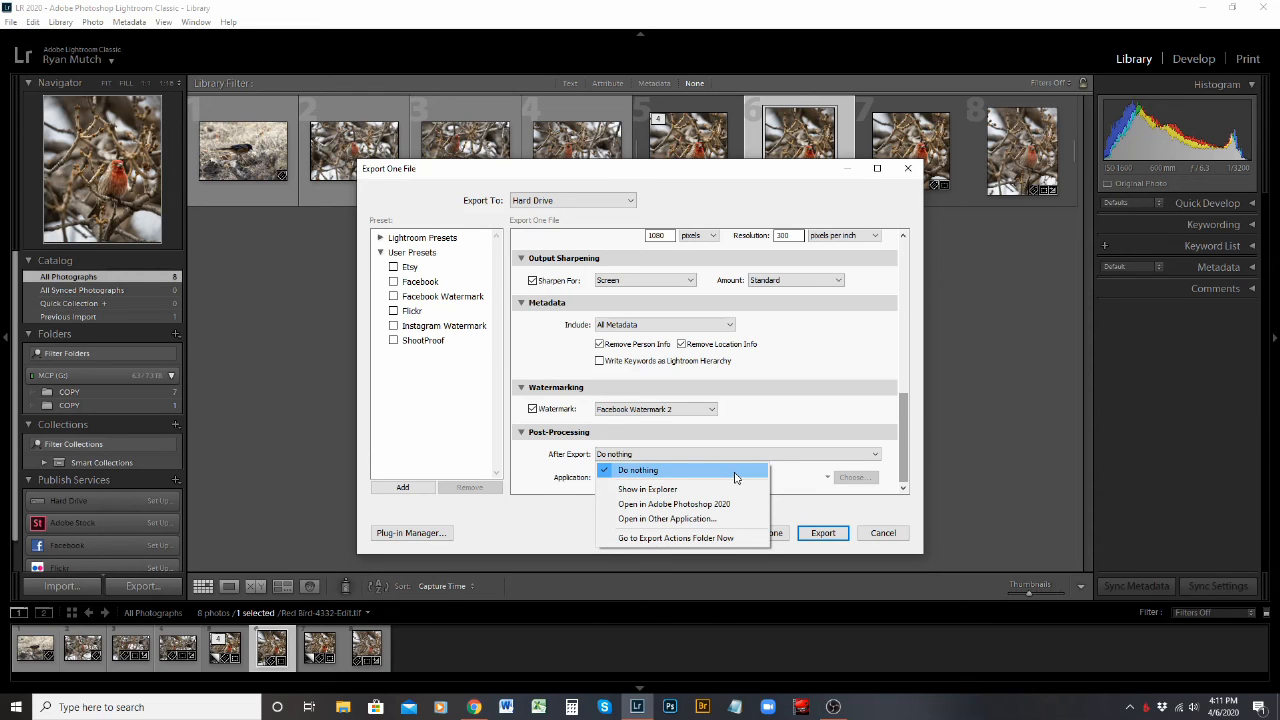
left_click(799, 474)
Step: Expand the Lightroom presets, select the Facebook Watermark user preset, check its settings and export the bird photo with it
left_click_drag(904, 436, 903, 281)
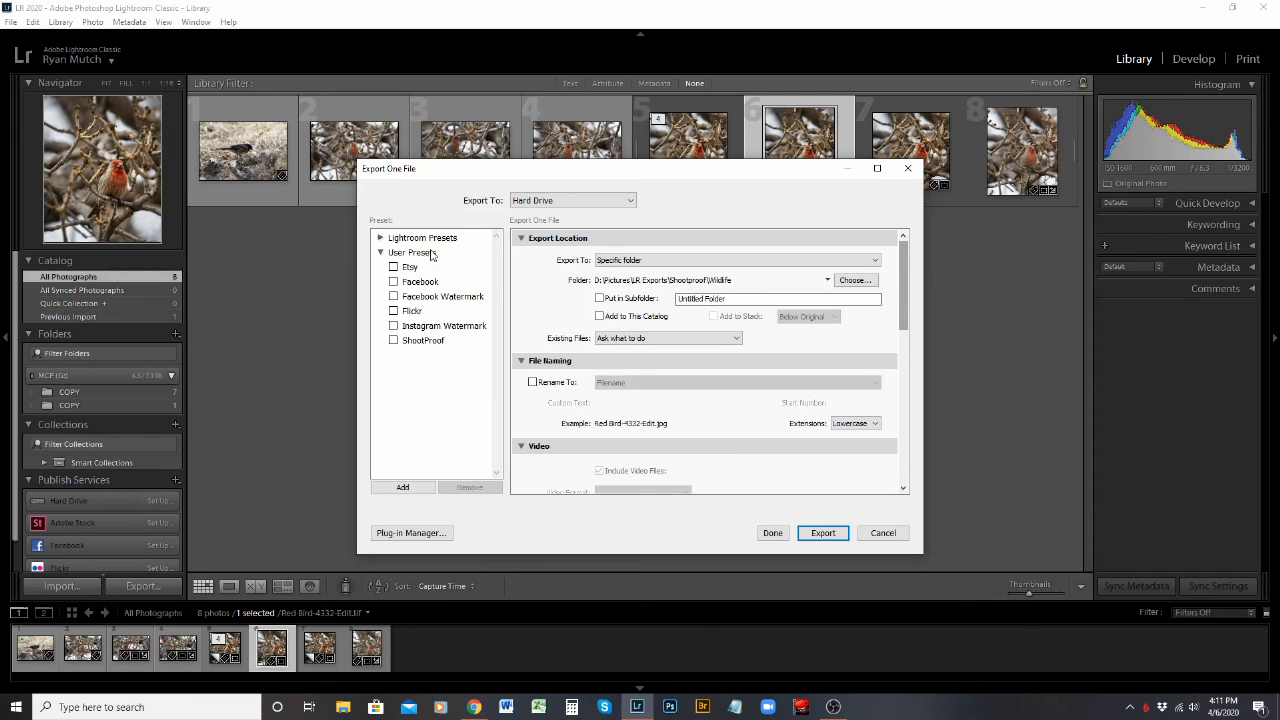
left_click(380, 238)
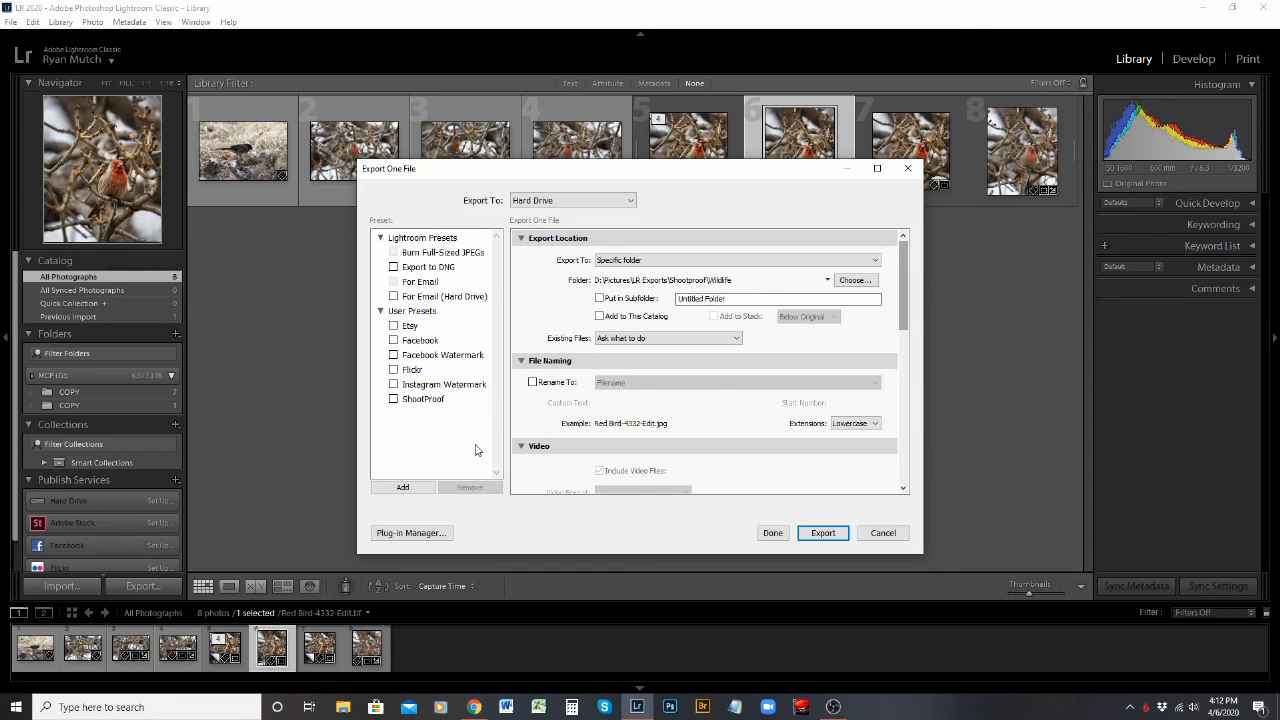
left_click(393, 355)
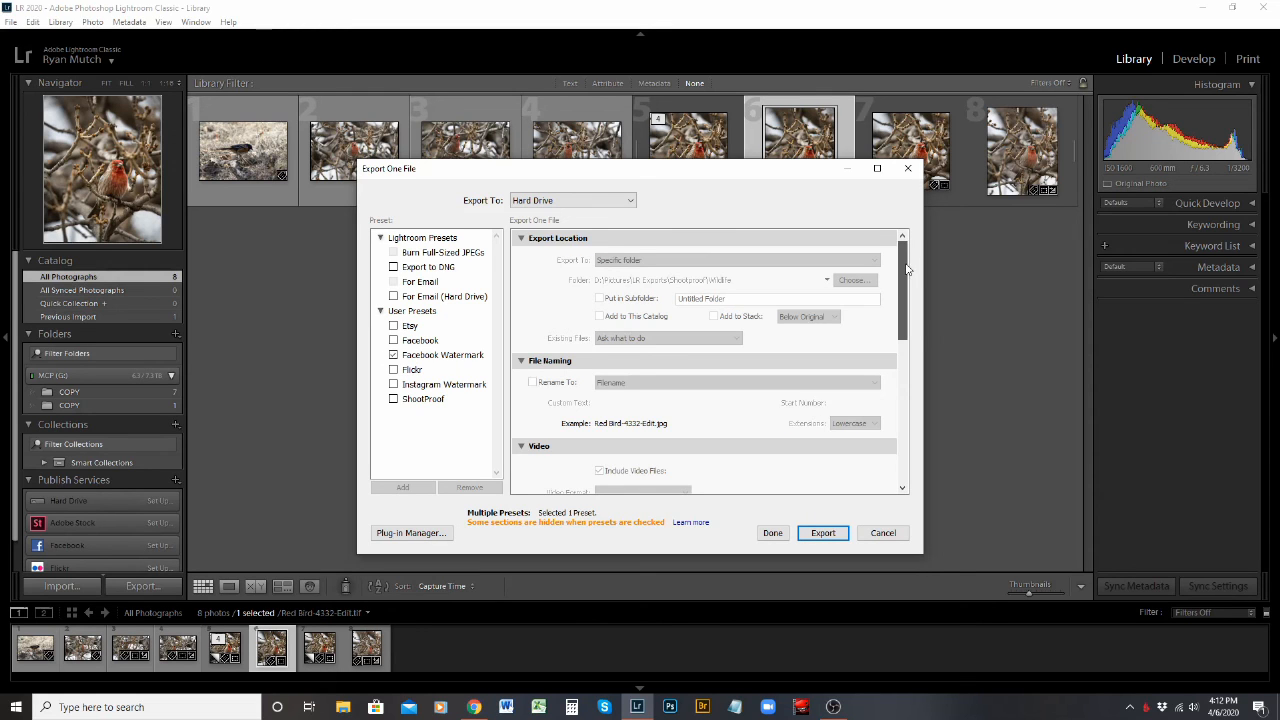
scroll(906, 290, "down", 3)
left_click_drag(906, 313, 906, 420)
left_click(823, 533)
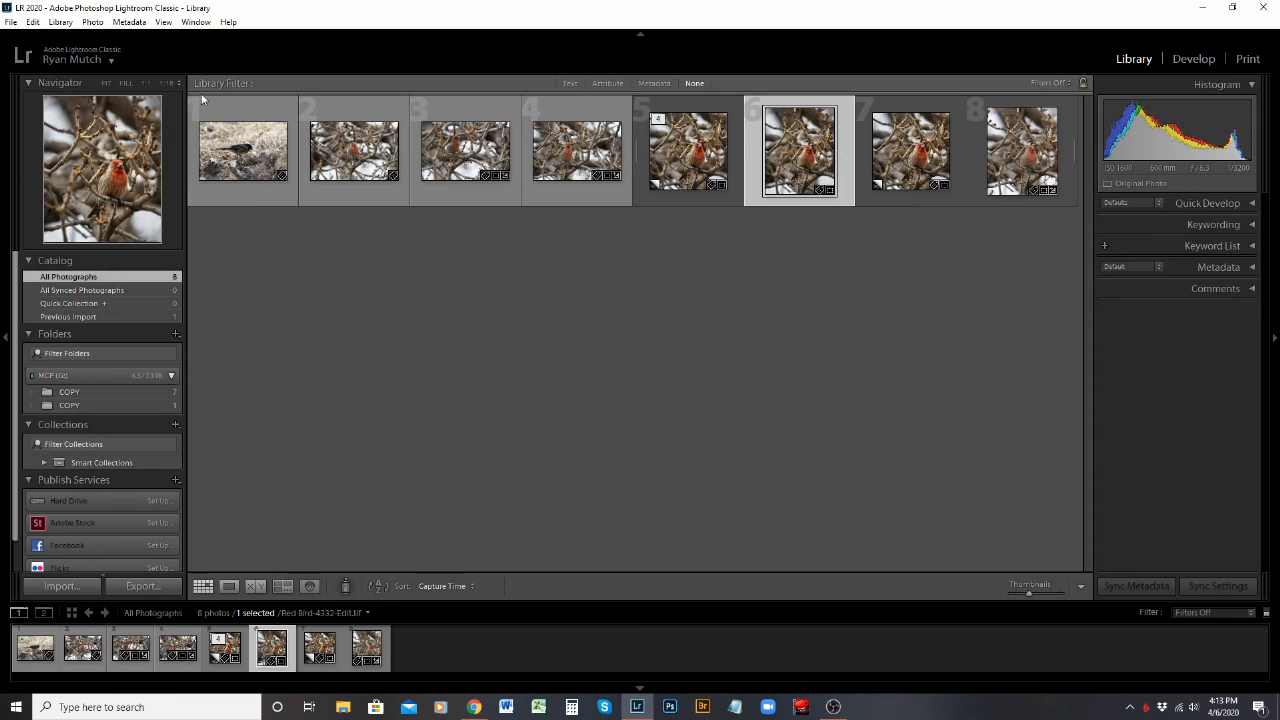
Step: Start another export of the selected bird photo directly with the Facebook Watermark preset and cancel it at the existing-file prompt
right_click(783, 179)
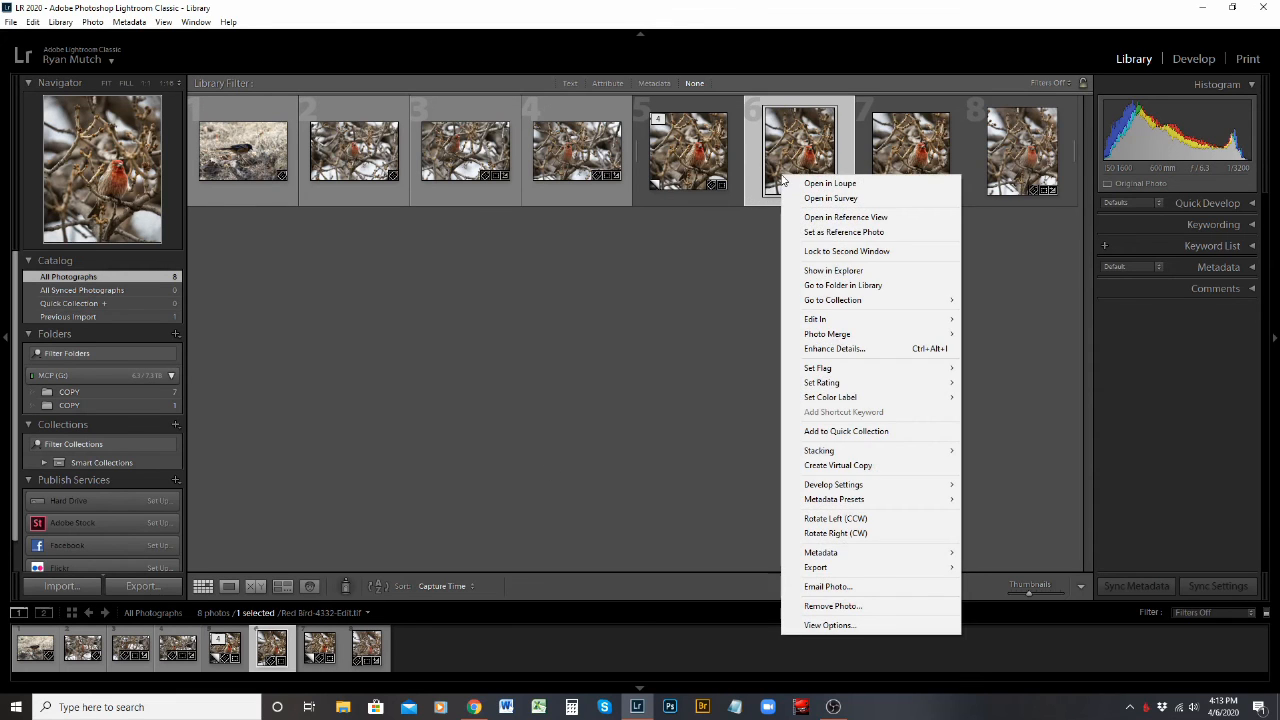
mouse_move(892, 569)
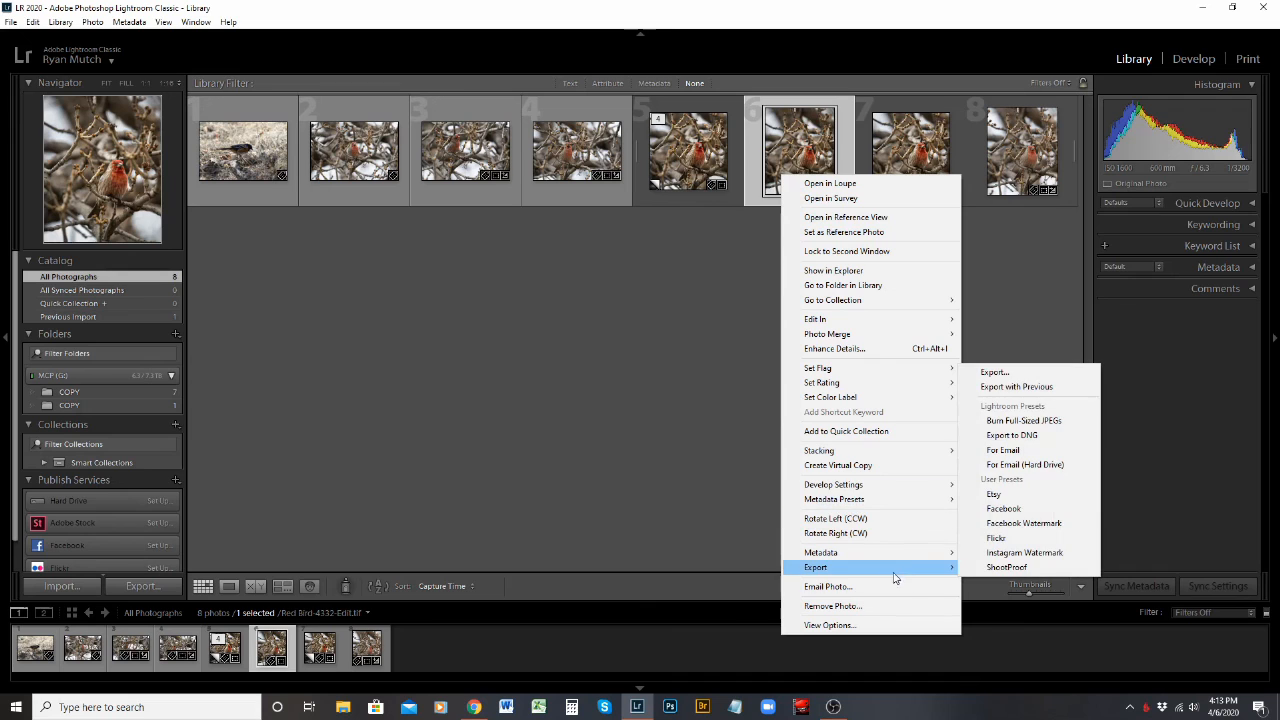
left_click(1045, 524)
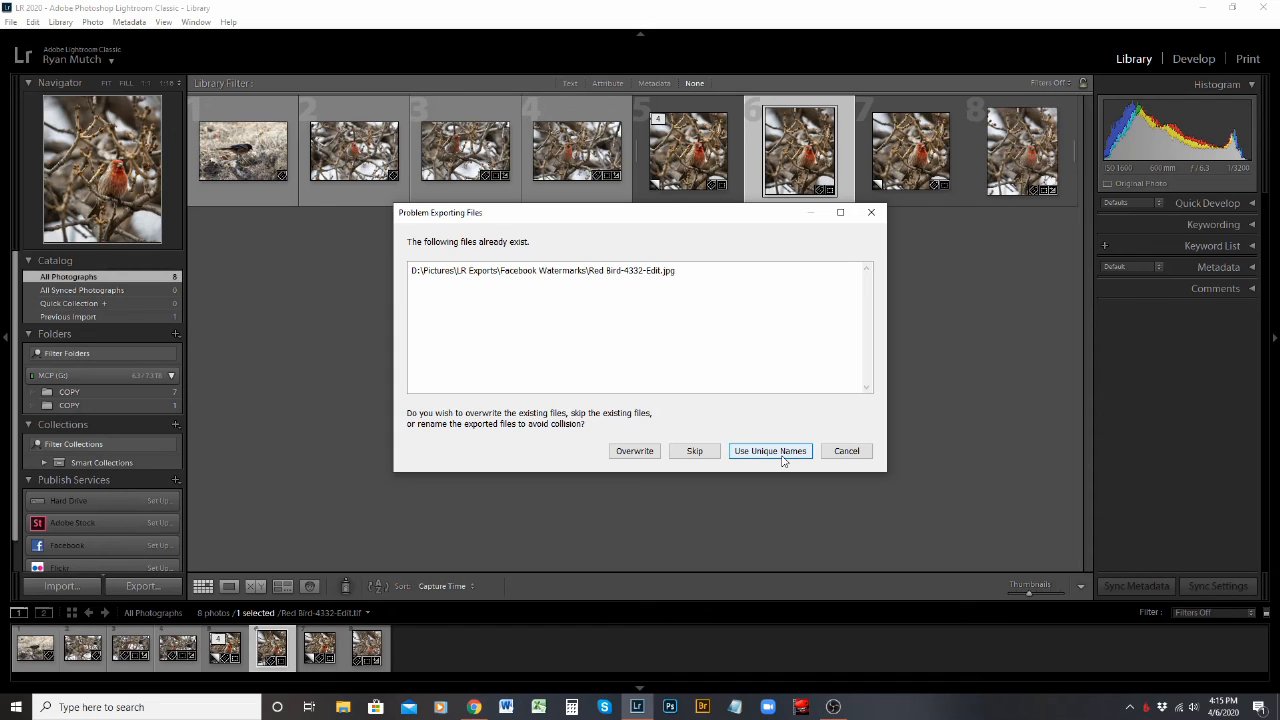
left_click(835, 452)
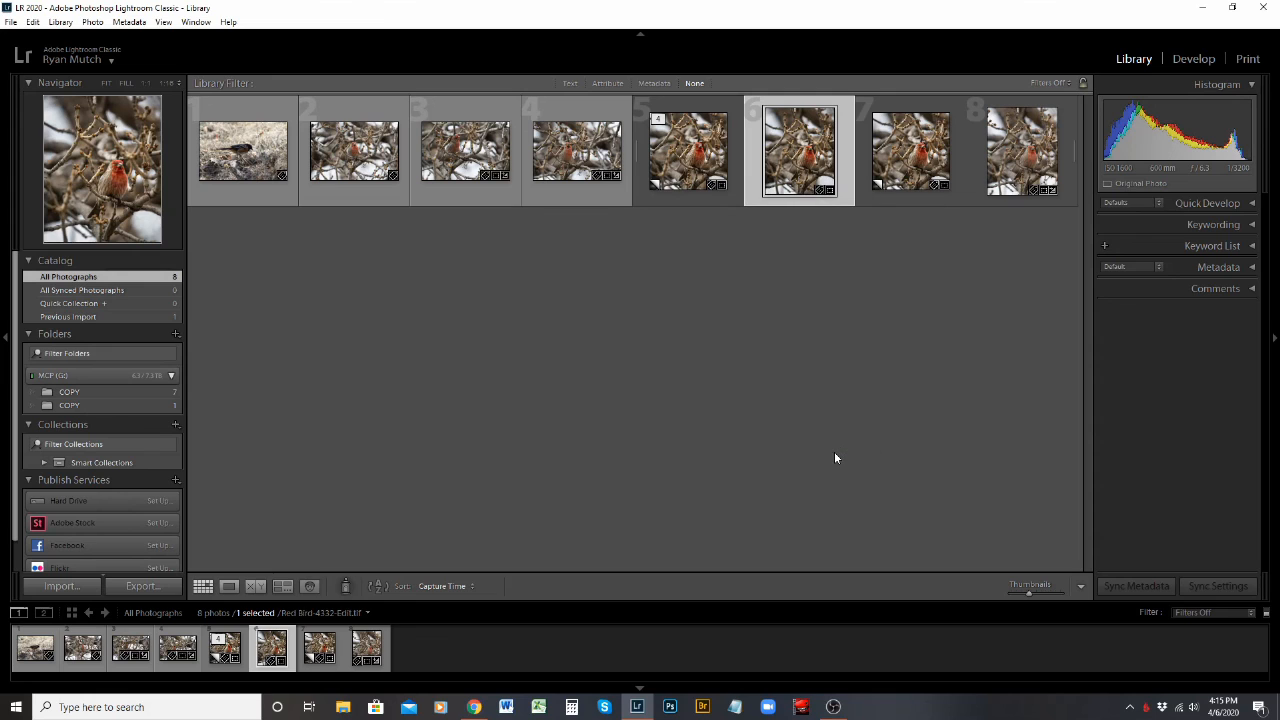